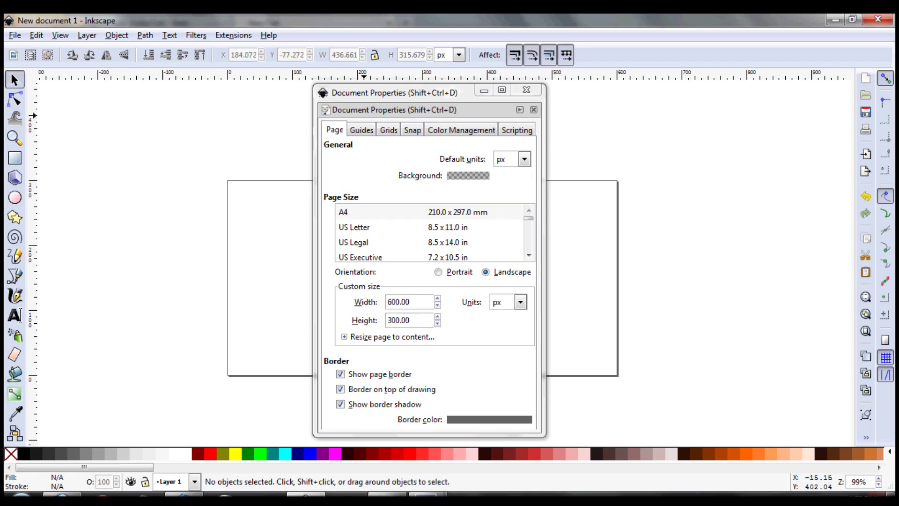
Resize the page to 600 × 300 px landscape and recentre it on the canvas
left_click_drag(389, 303, 432, 304)
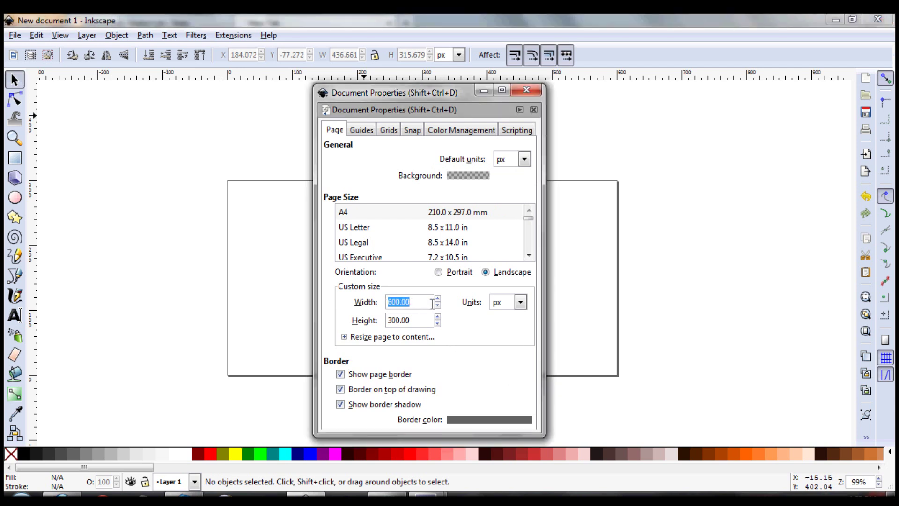
left_click(419, 323)
left_click_drag(372, 95, 535, 102)
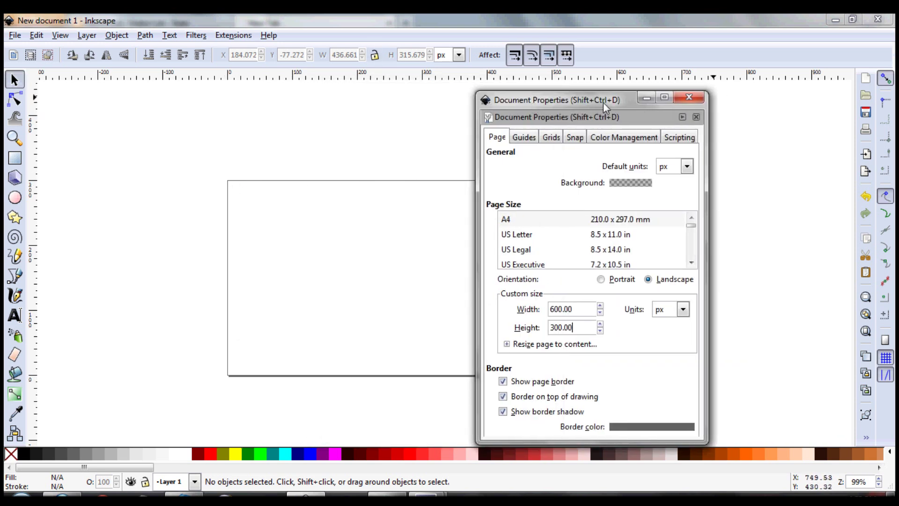
left_click(688, 98)
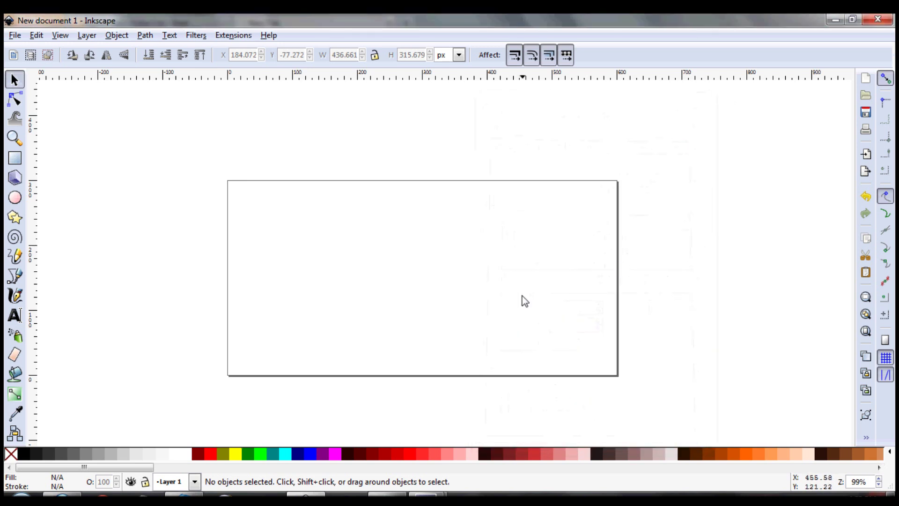
left_click_drag(519, 283, 493, 274)
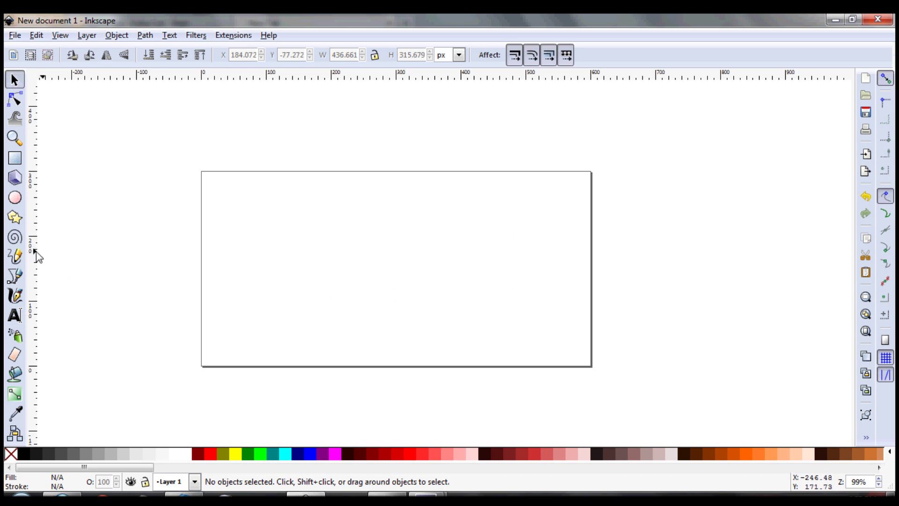
left_click(16, 258)
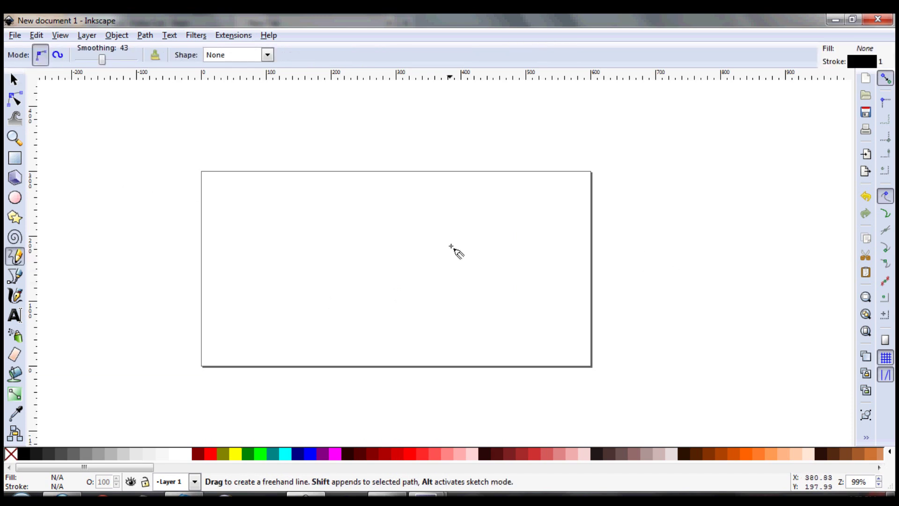
left_click(281, 221)
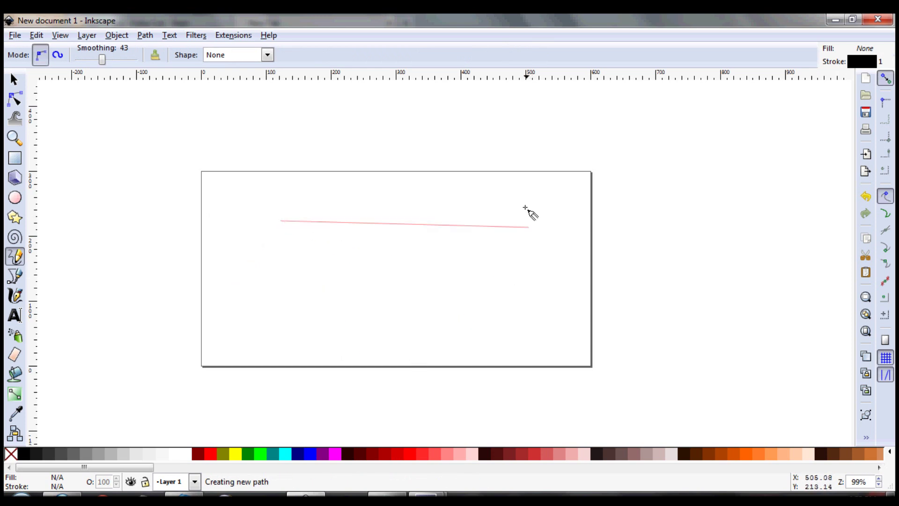
left_click(486, 248)
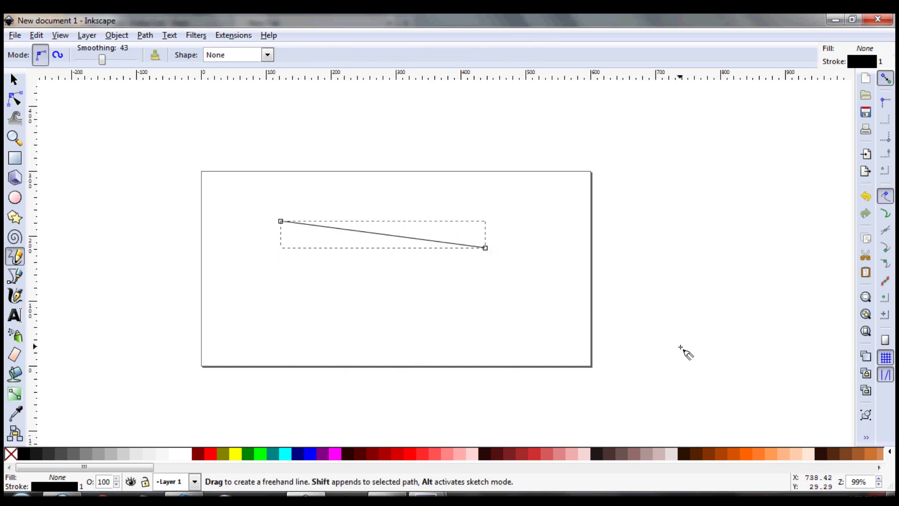
key("Delete")
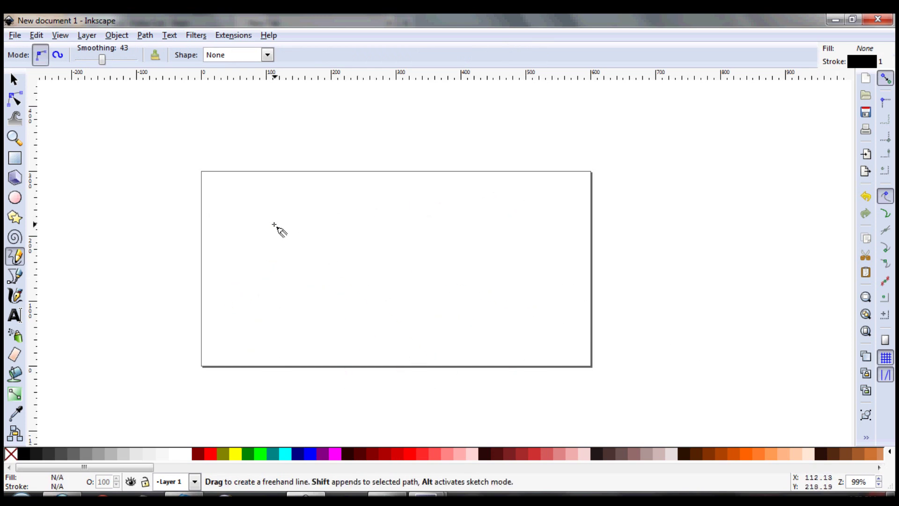
left_click(274, 225)
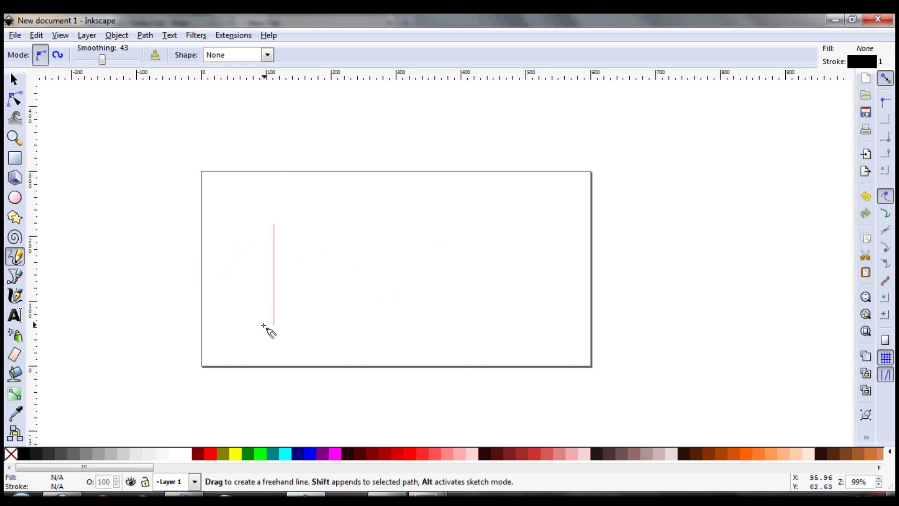
left_click(275, 326)
left_click(333, 223)
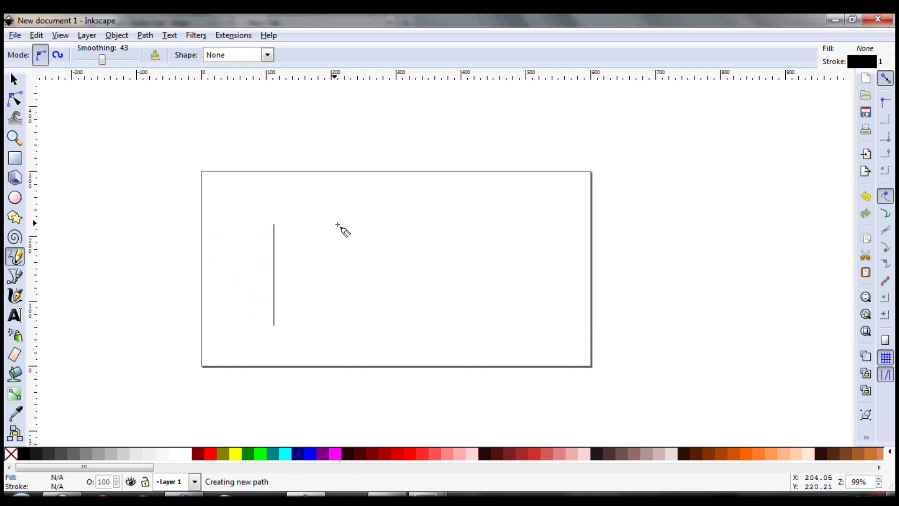
left_click(497, 223)
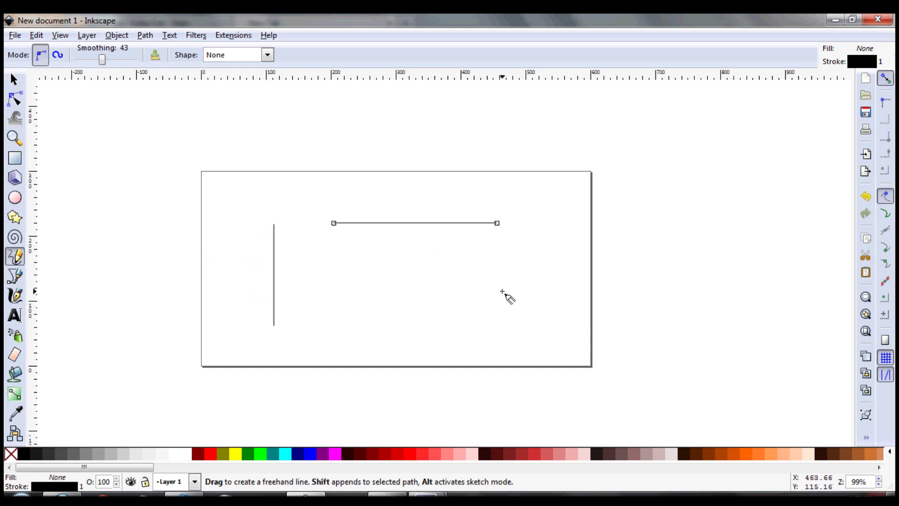
key("ctrl+z")
key("ctrl+z")
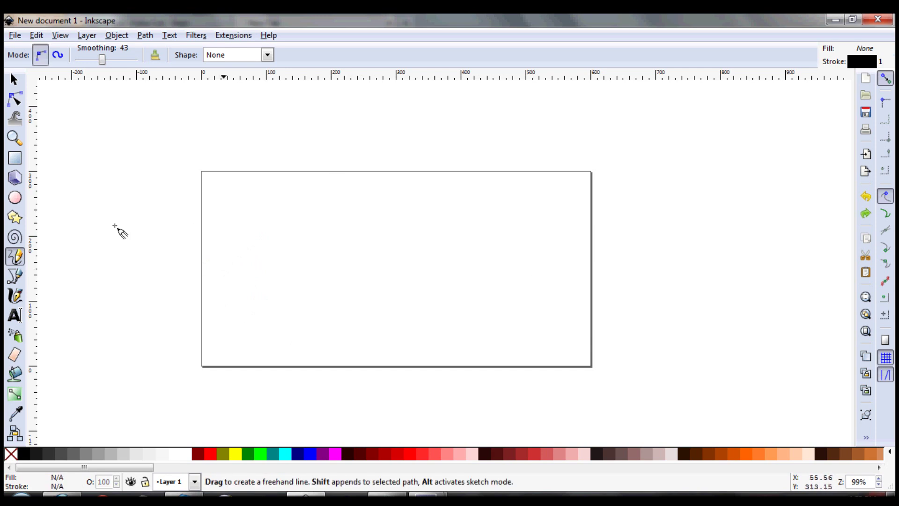
mouse_move(277, 197)
left_mouse_down()
mouse_move(250, 238)
mouse_move(248, 295)
mouse_move(272, 332)
mouse_move(343, 347)
mouse_move(386, 302)
mouse_move(420, 217)
mouse_move(468, 205)
mouse_move(539, 272)
mouse_move(533, 330)
mouse_move(514, 355)
left_mouse_up()
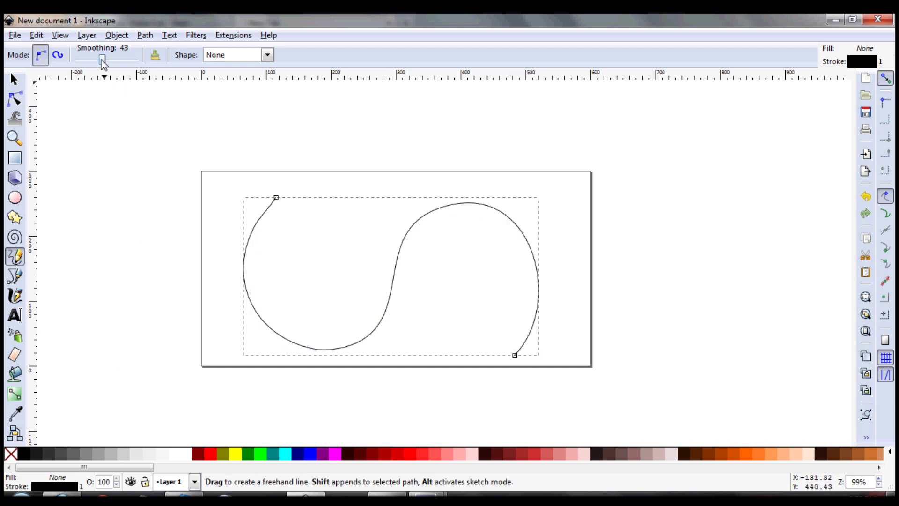
Try Pencil smoothing at 100 and 1 with test curves, undo them, then set smoothing to 50
left_click_drag(103, 60, 137, 59)
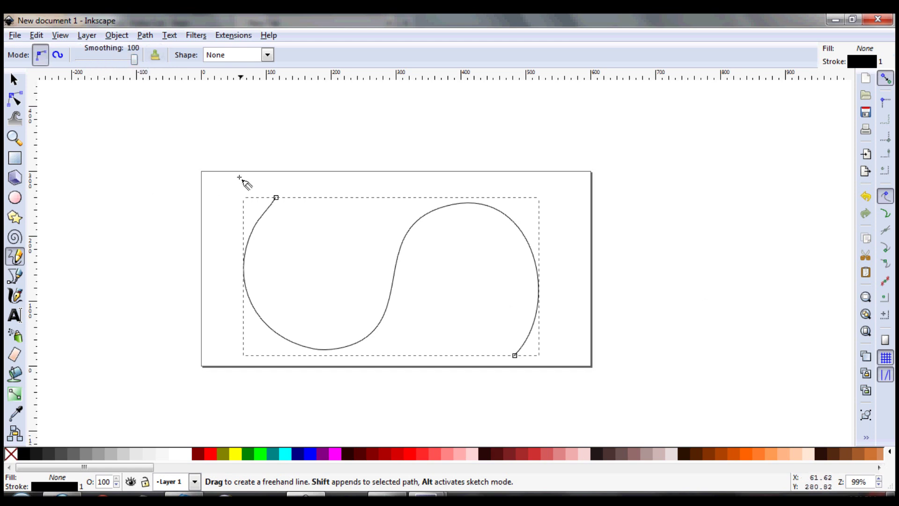
mouse_move(249, 143)
left_mouse_down()
mouse_move(315, 211)
mouse_move(248, 138)
left_mouse_up()
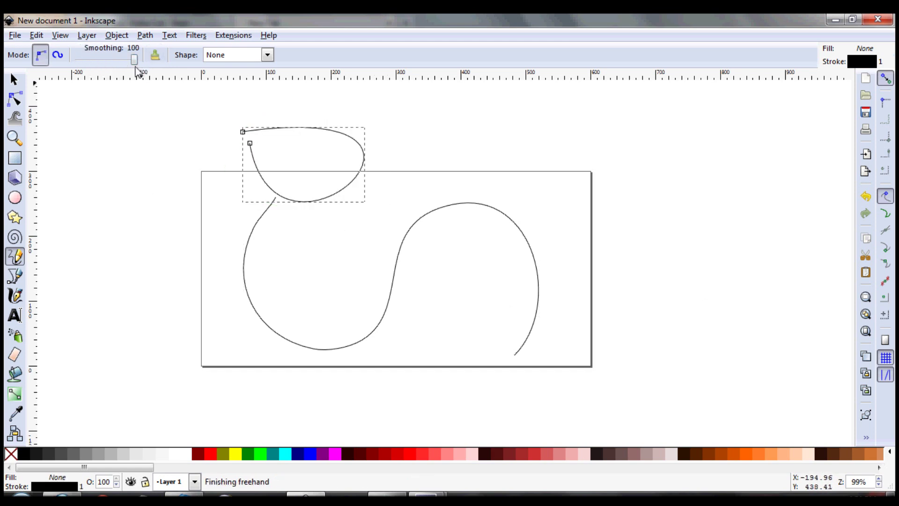
left_click_drag(134, 59, 78, 59)
mouse_move(222, 216)
left_mouse_down()
mouse_move(195, 358)
mouse_move(177, 312)
mouse_move(179, 224)
left_mouse_up()
key("ctrl+z")
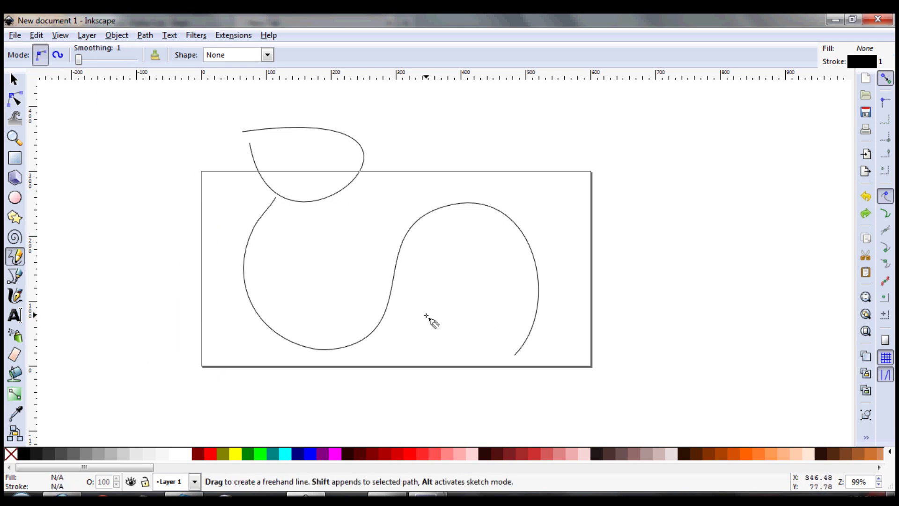
key("ctrl+z")
key("ctrl+z")
left_click_drag(94, 64, 106, 65)
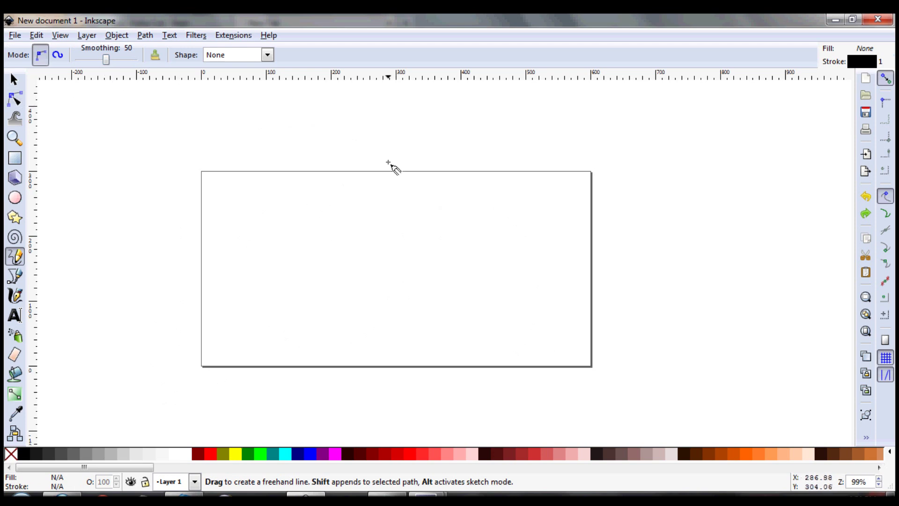
With the Bezier Pen, click out a closed five-point test shape, then undo it
left_click(17, 280)
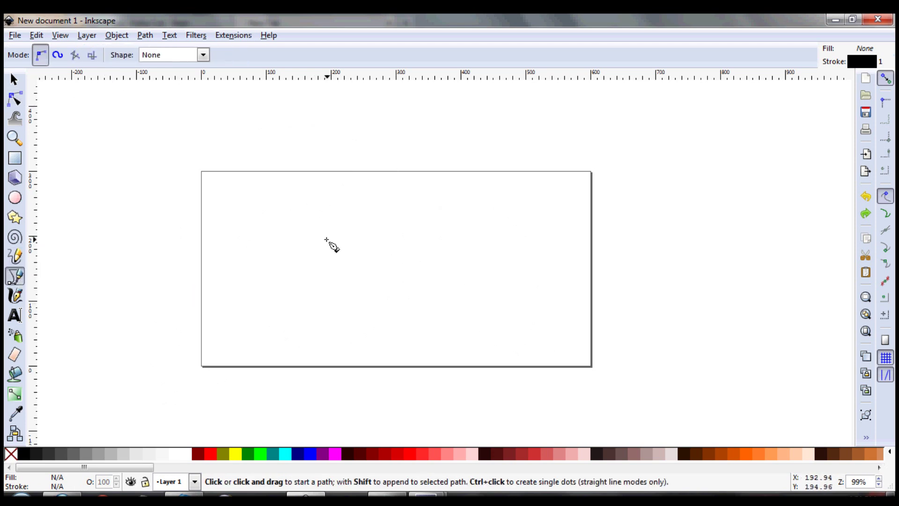
left_click(260, 211)
left_click(248, 333)
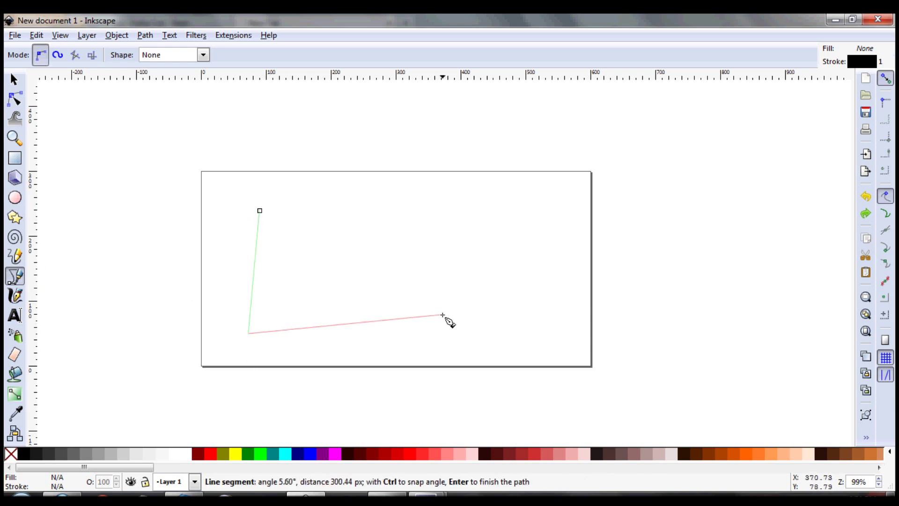
left_click(443, 315)
left_click(457, 347)
left_click(583, 325)
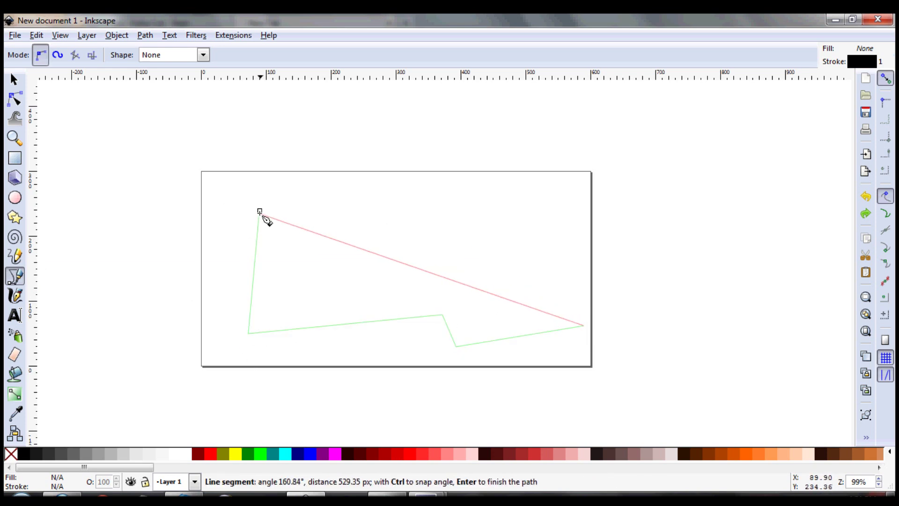
left_click(260, 211)
key("ctrl+z")
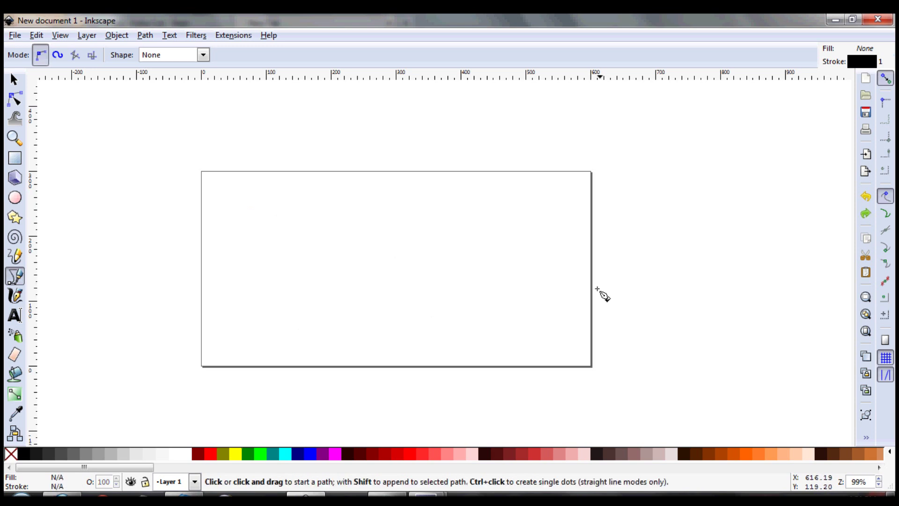
Draw a zigzag test path and delete it, then begin a curved pen path at upper left
left_click(256, 221)
left_click(256, 277)
left_click(399, 224)
left_click(421, 294)
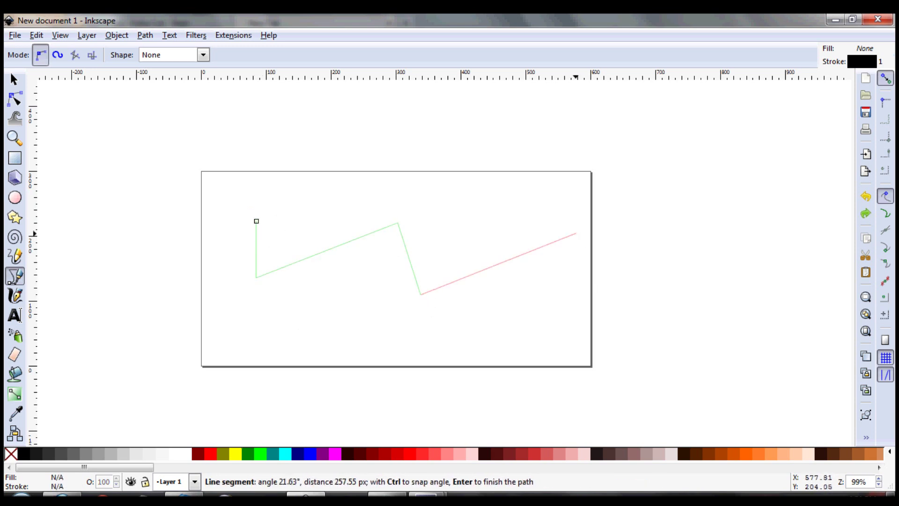
left_click(576, 233)
double_click(442, 196)
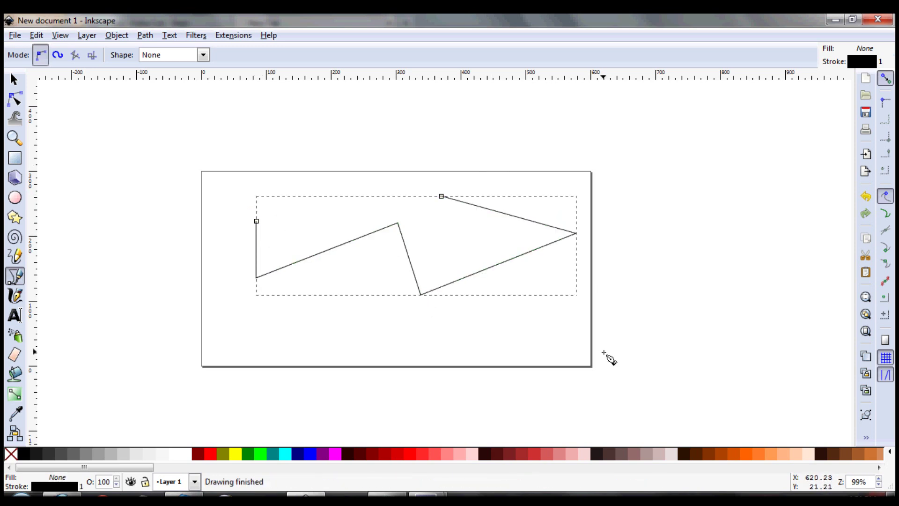
key("Delete")
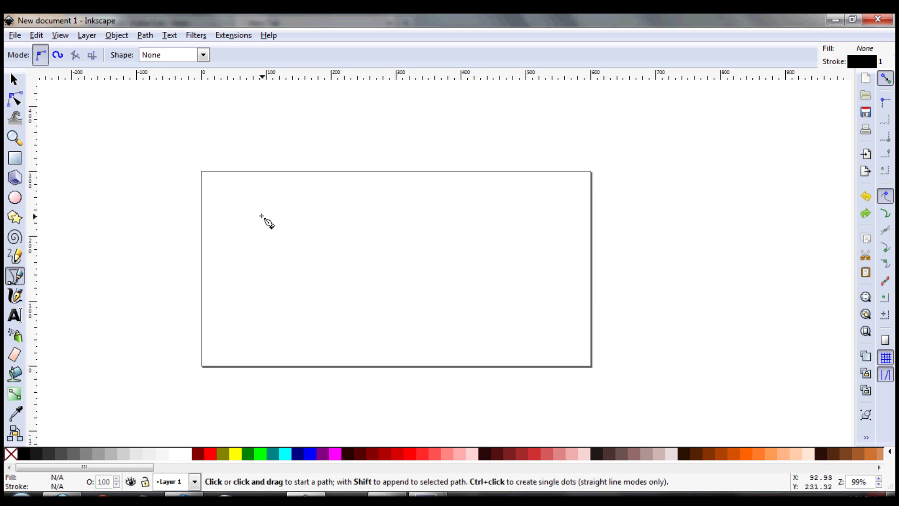
left_click_drag(261, 216, 494, 313)
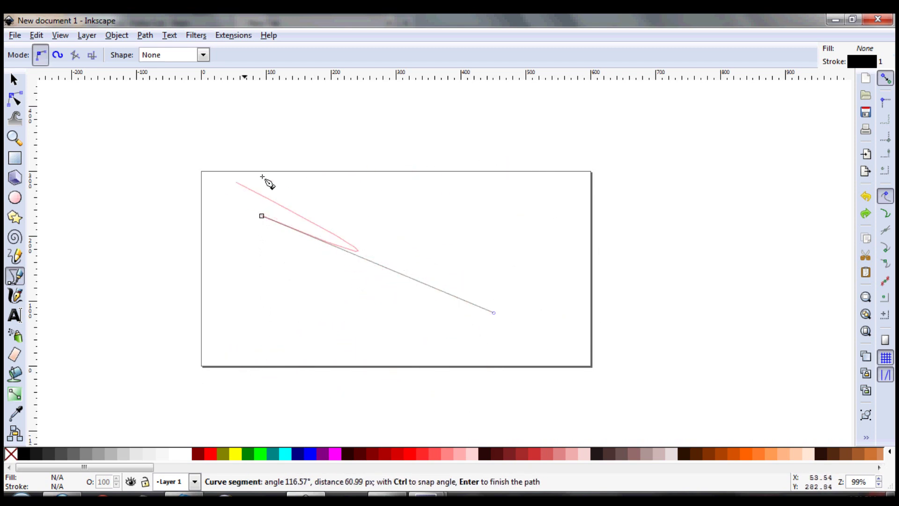
Close the curved practice path on its start node, undo it, and begin a new path
left_click(501, 235)
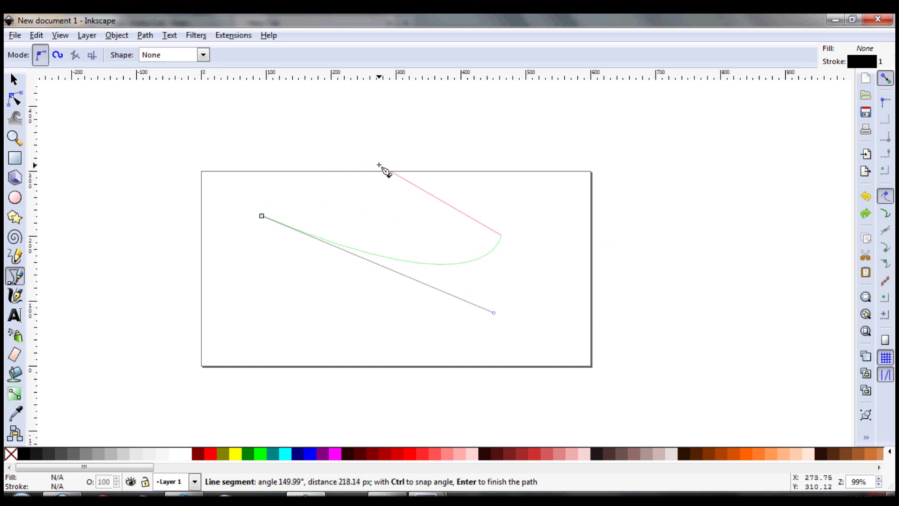
left_click(262, 217)
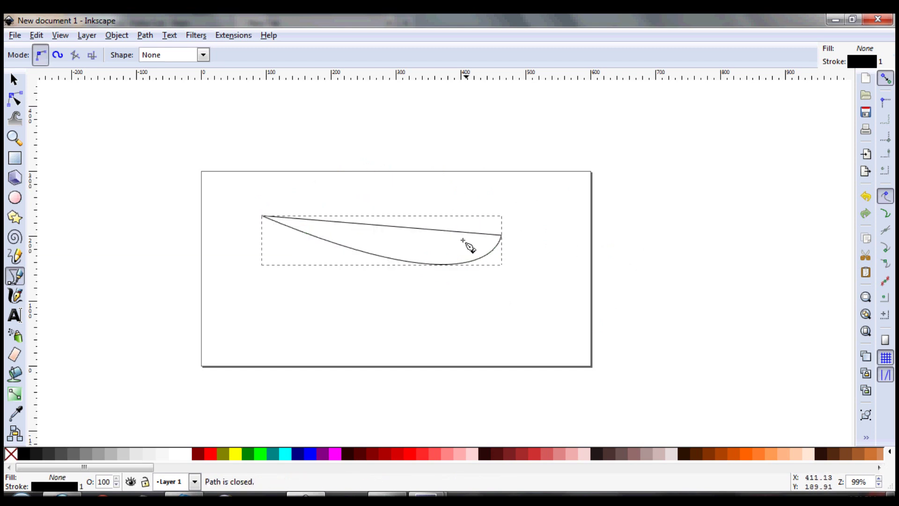
key("ctrl+z")
left_click(288, 210)
Finish a mixed straight-and-curved practice shape, close it, and delete it
left_click(276, 314)
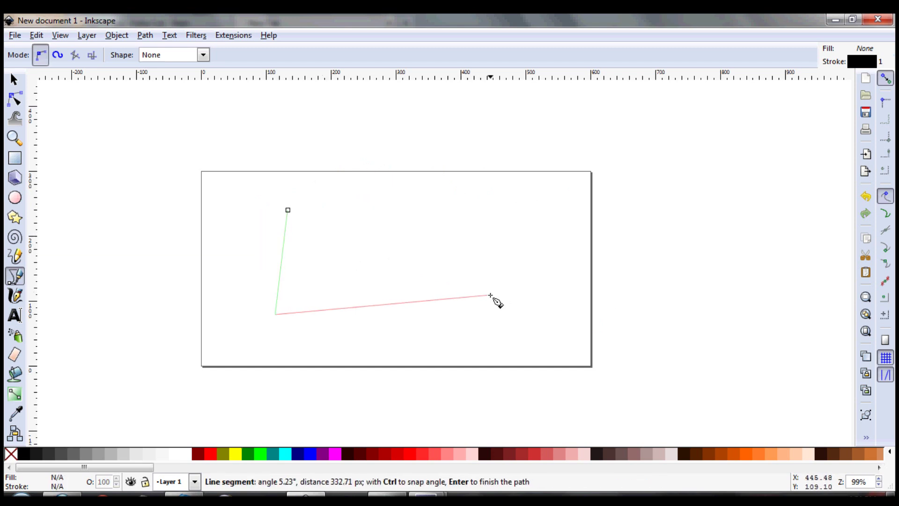
left_click(491, 295)
left_click(518, 360)
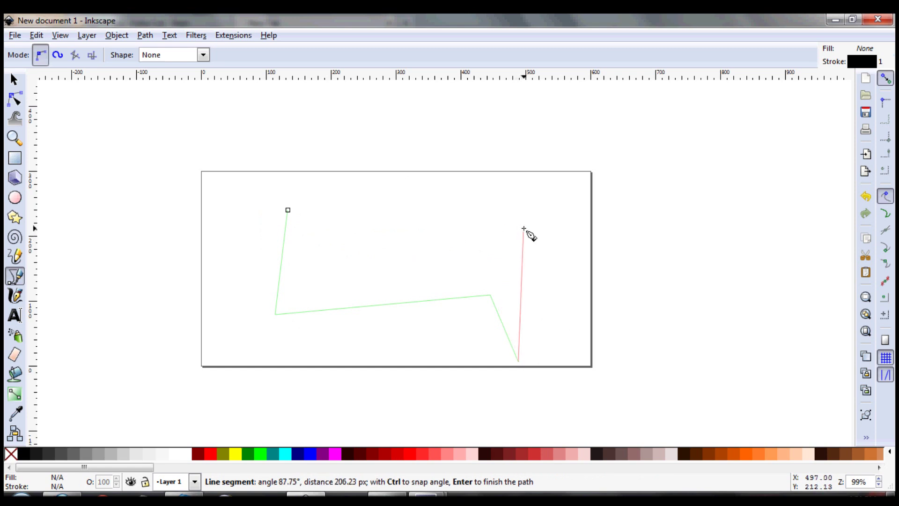
left_click_drag(524, 228, 373, 179)
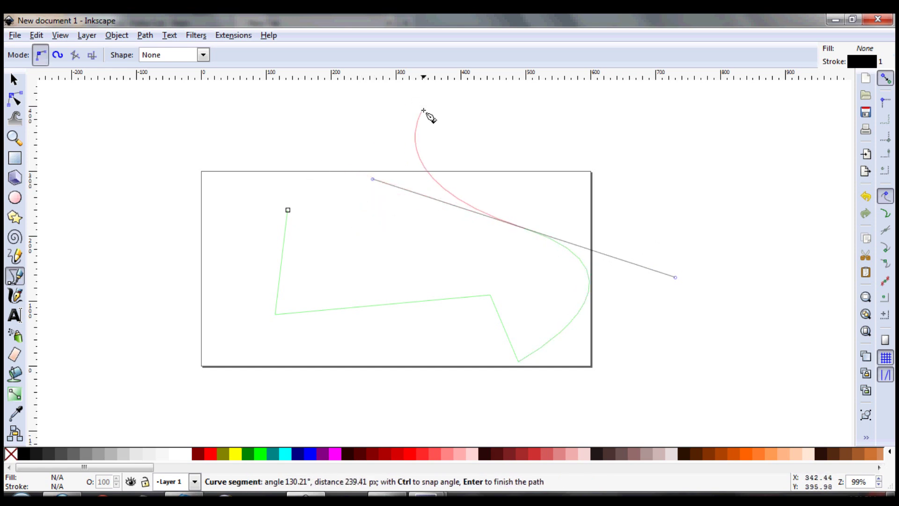
left_click_drag(424, 111, 262, 117)
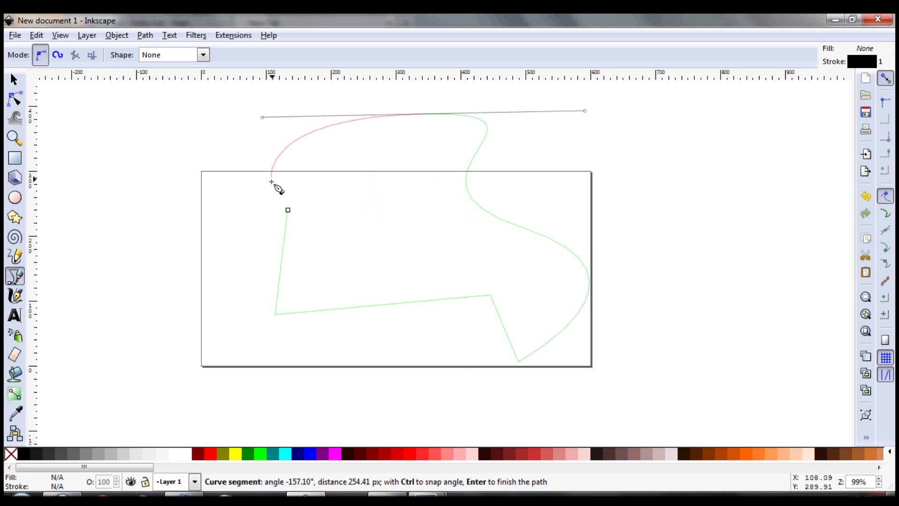
left_click(288, 210)
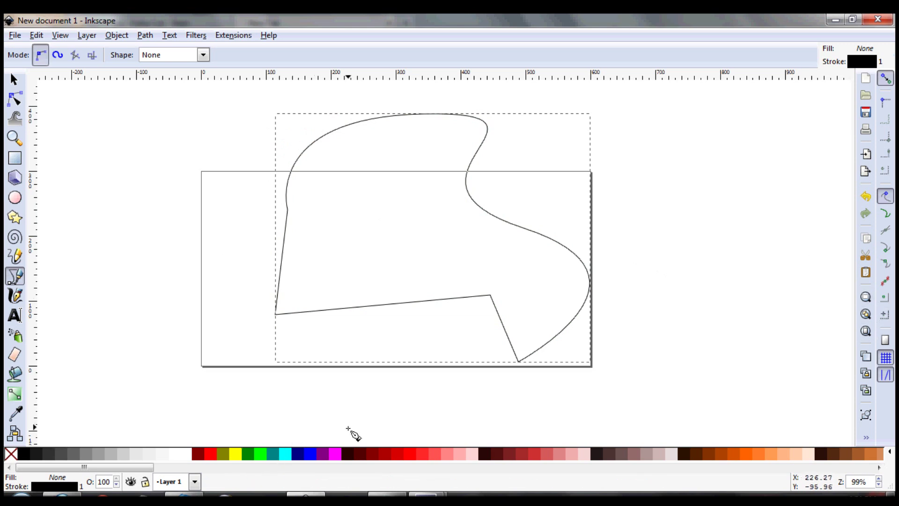
key("Delete")
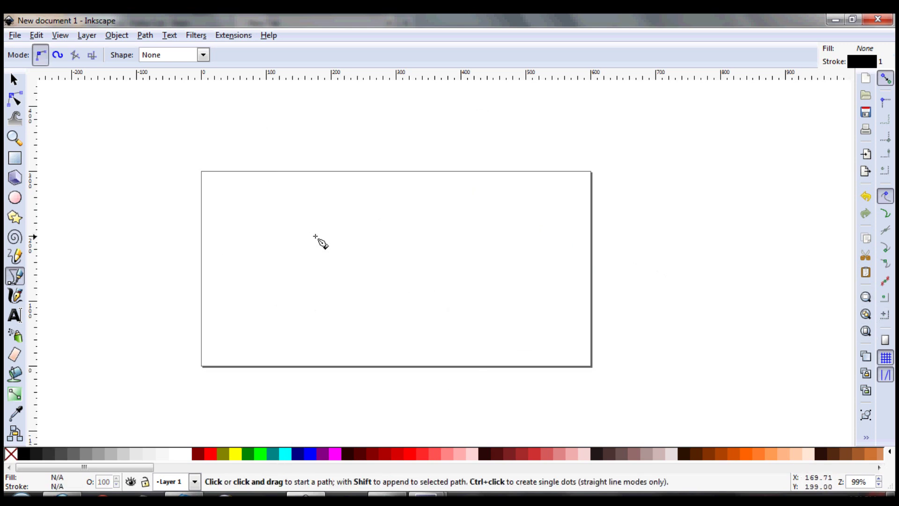
Draw a closed four-cornered straight-edged shape near the page centre
left_click(334, 231)
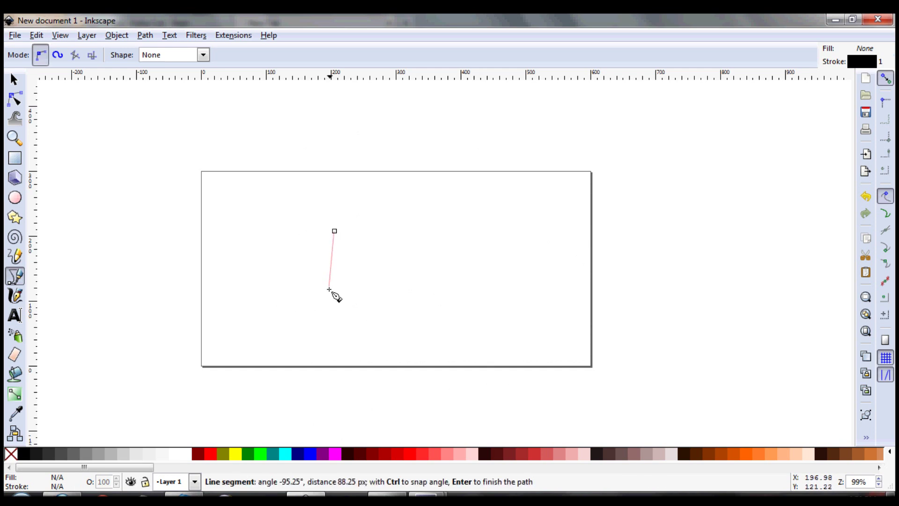
left_click(330, 303)
left_click(431, 310)
left_click(433, 229)
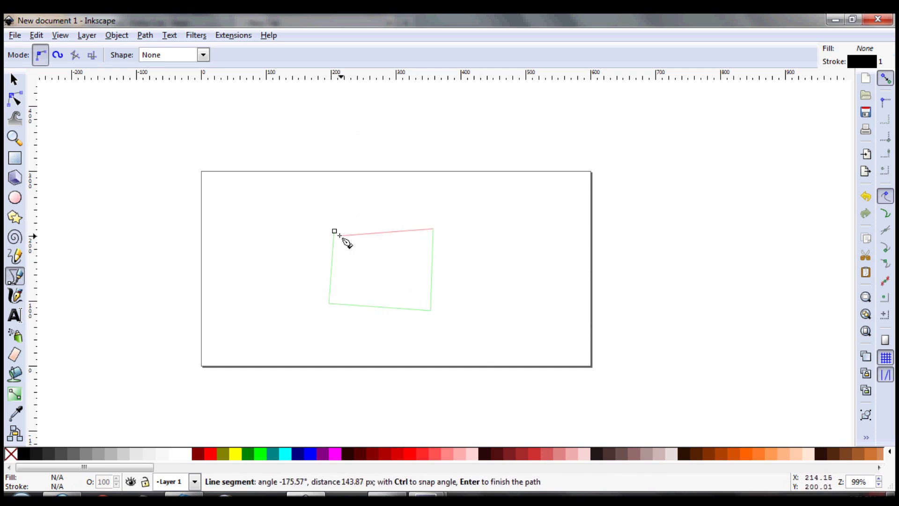
left_click(334, 231)
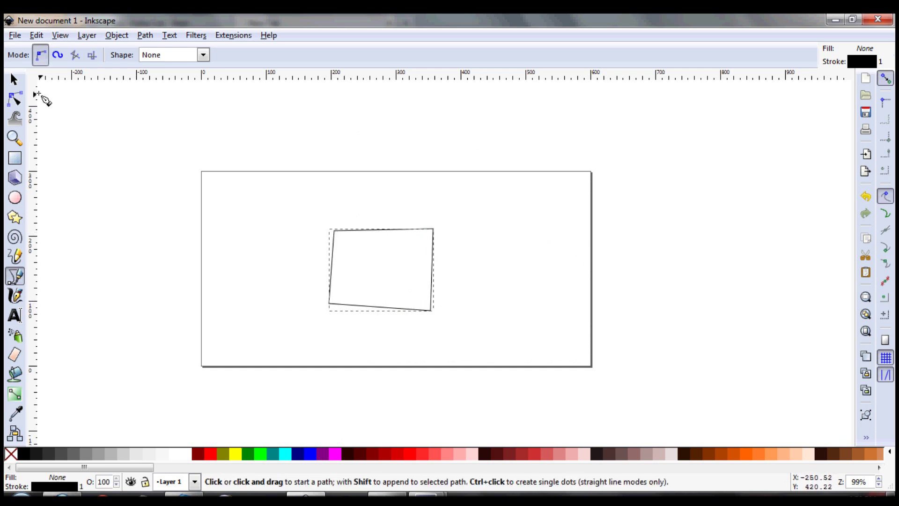
left_click(14, 100)
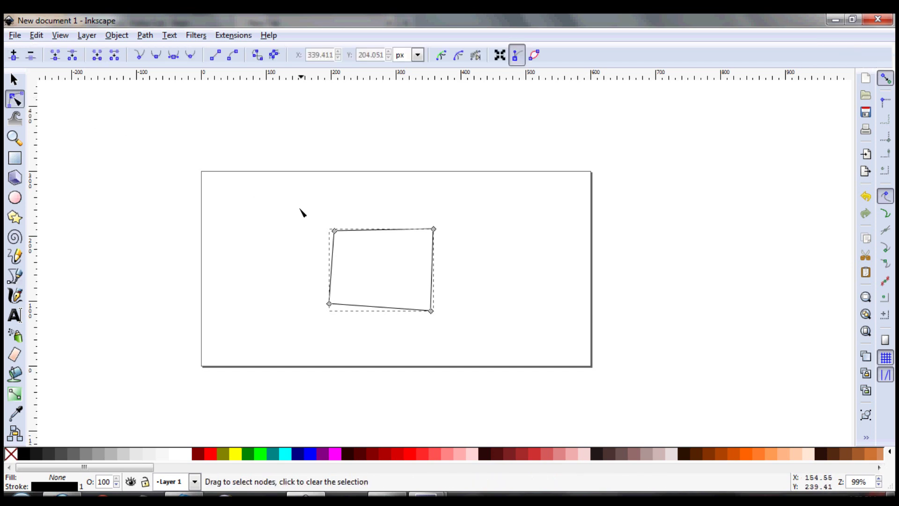
Make all four corner nodes of the shape smooth, turning it into a rounded blob
left_click_drag(294, 195, 453, 326)
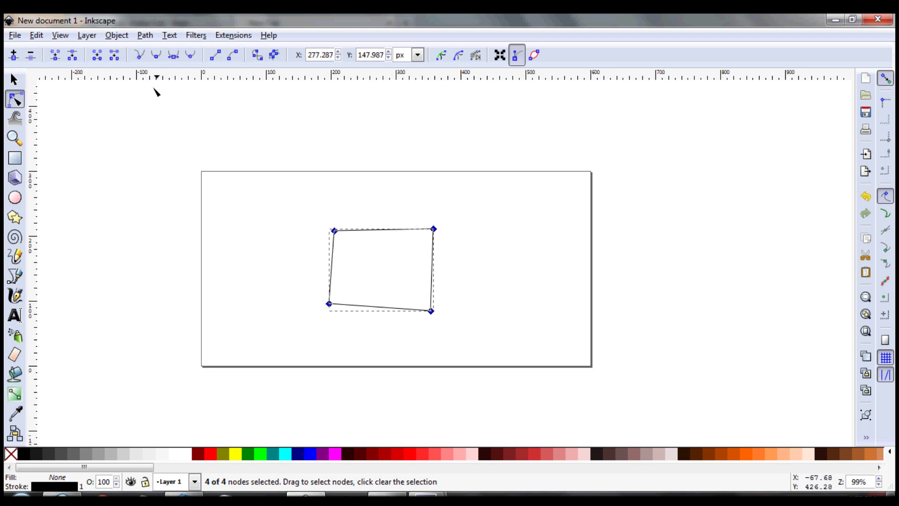
left_click(156, 56)
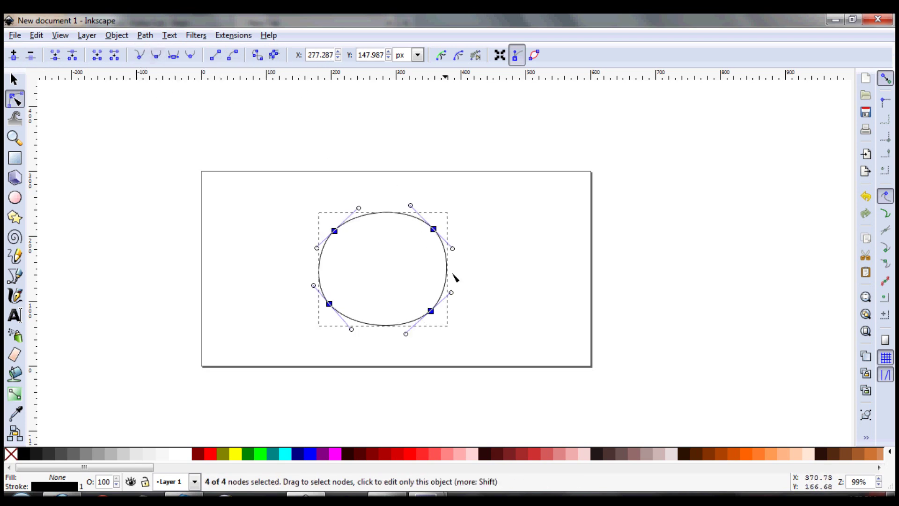
left_click(14, 80)
left_click(252, 231)
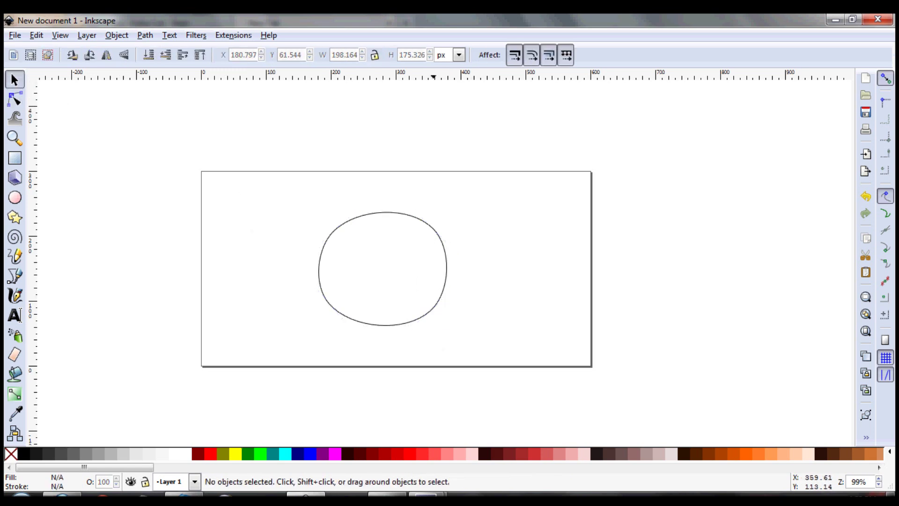
Reshape the blob by dragging its curve handles up-right, right and left
left_click(15, 99)
left_click_drag(281, 184, 528, 357)
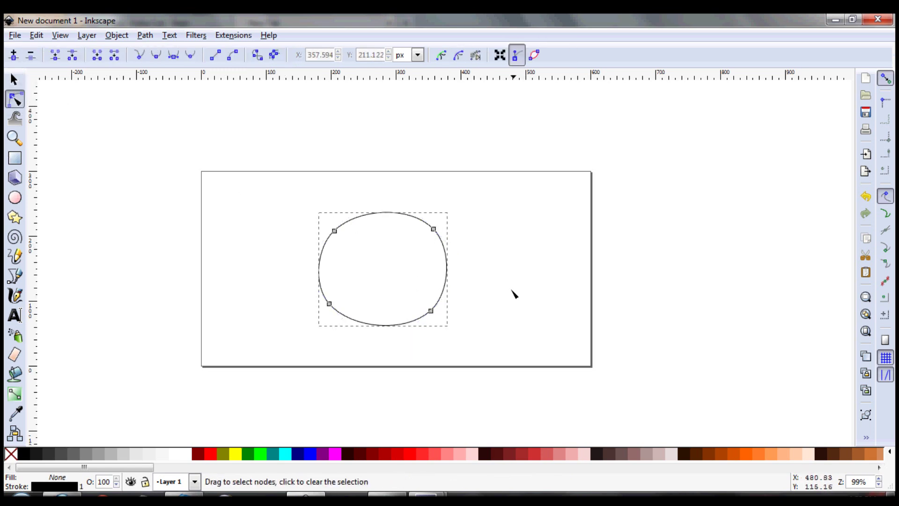
left_click(434, 230)
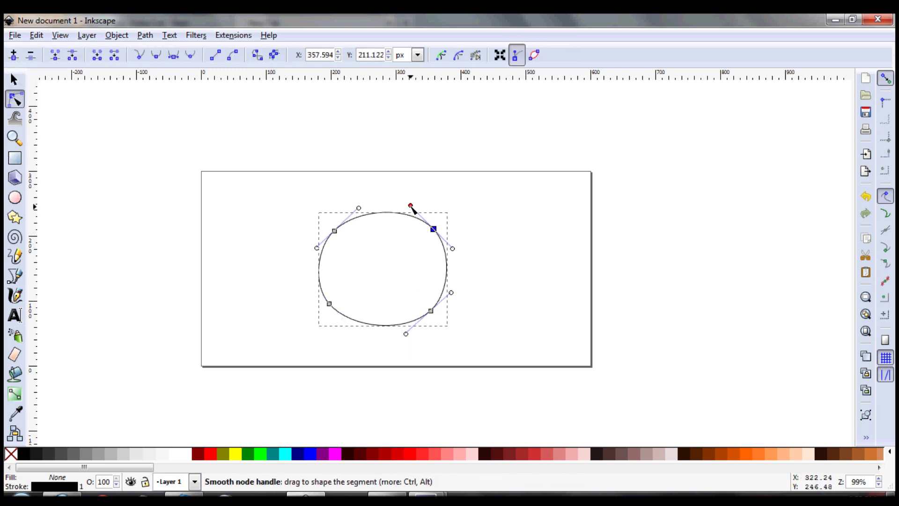
left_click_drag(418, 203, 374, 159)
left_click_drag(451, 250, 494, 282)
left_click_drag(317, 248, 248, 258)
left_click(614, 307)
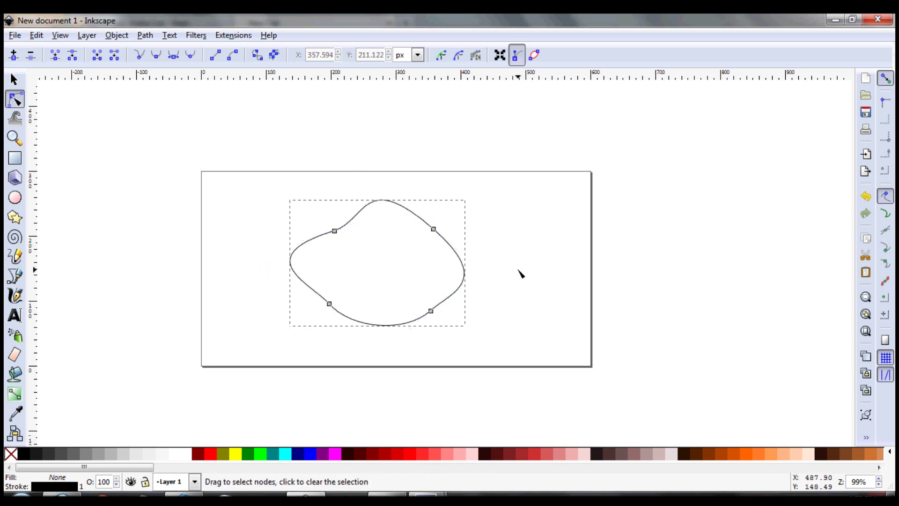
left_click(13, 80)
Delete the blob, type a letter 'S', enlarge it about five times and centre it
key("Delete")
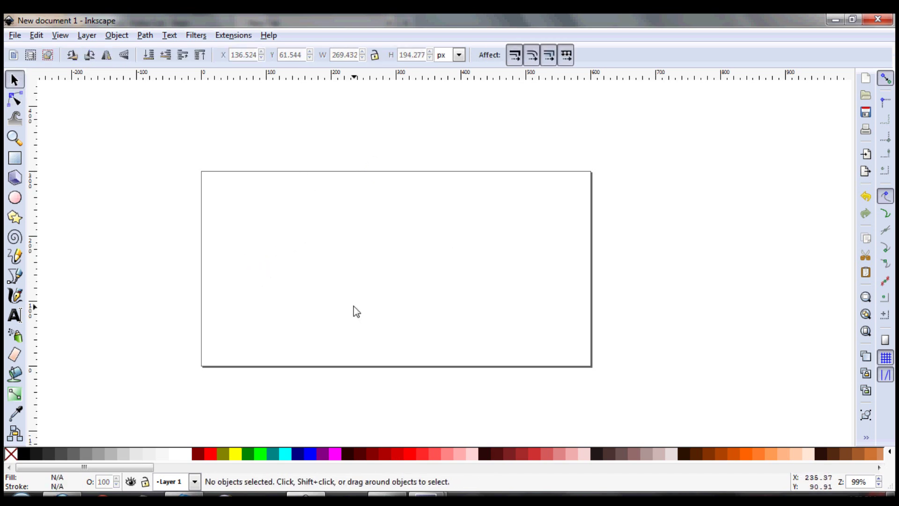
left_click(14, 315)
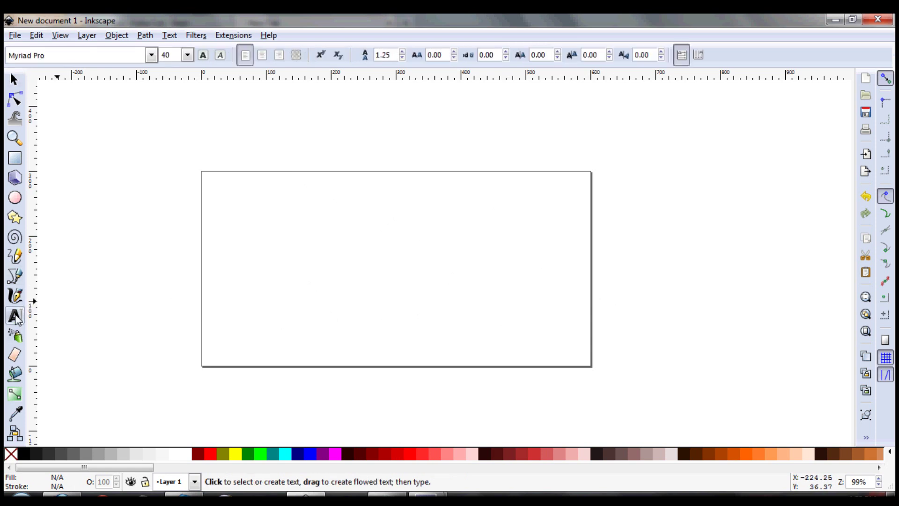
left_click(316, 263)
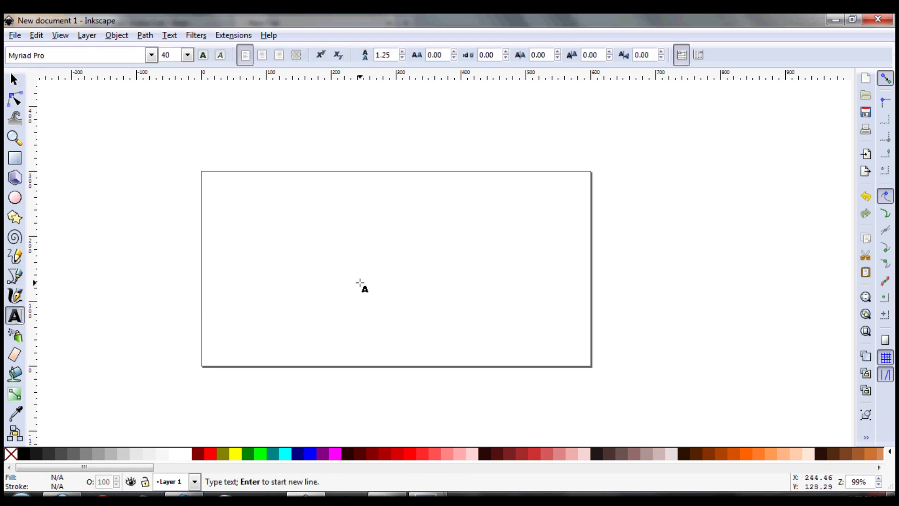
type("S")
left_click(13, 80)
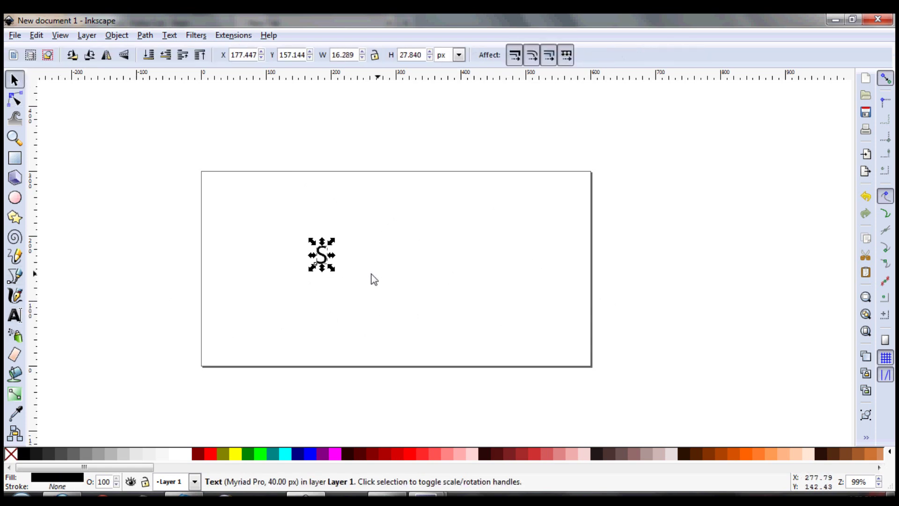
left_click_drag(331, 272, 369, 336)
left_click(371, 294)
mouse_move(372, 293)
left_mouse_down()
mouse_move(381, 265)
mouse_move(373, 281)
left_mouse_up()
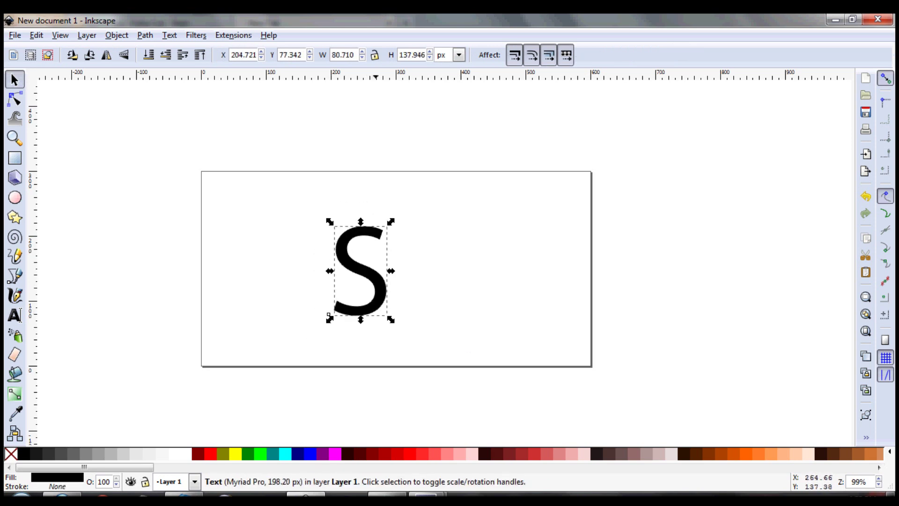
Convert the S to a path with Path > Object to Path
left_click(14, 100)
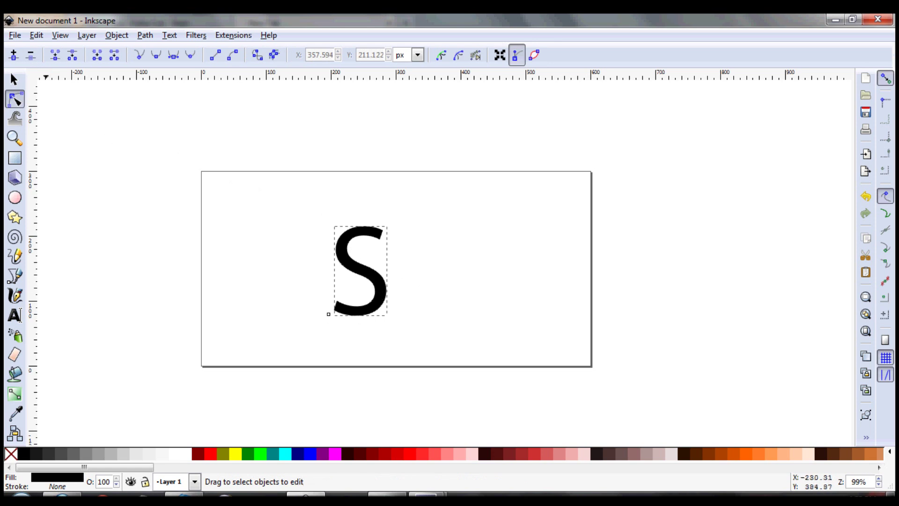
left_click(13, 80)
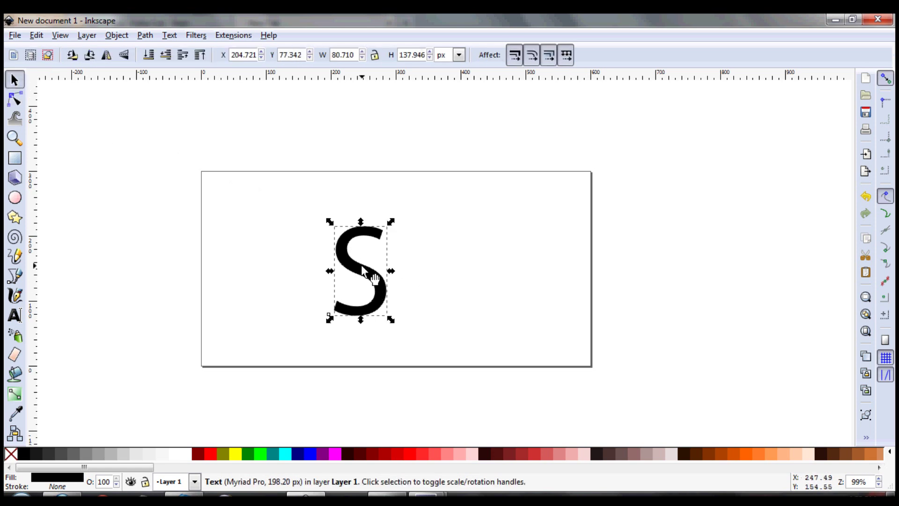
left_click(117, 36)
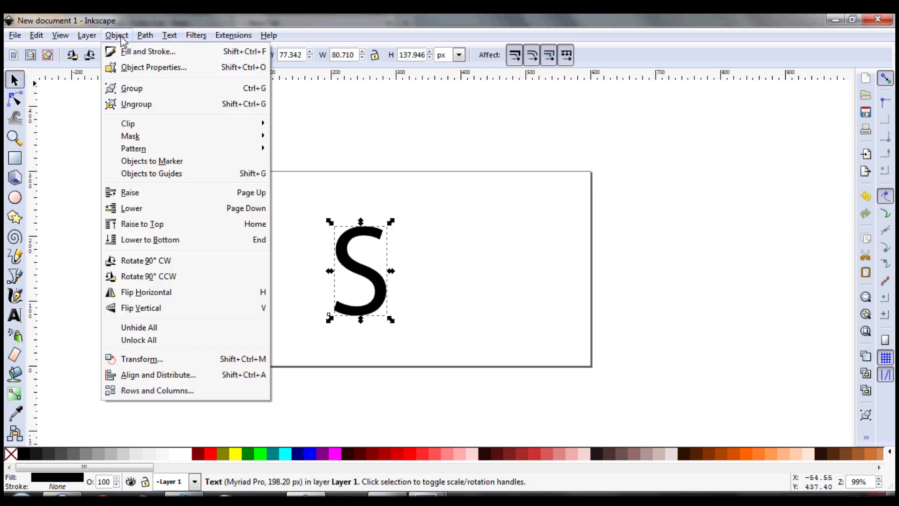
mouse_move(145, 37)
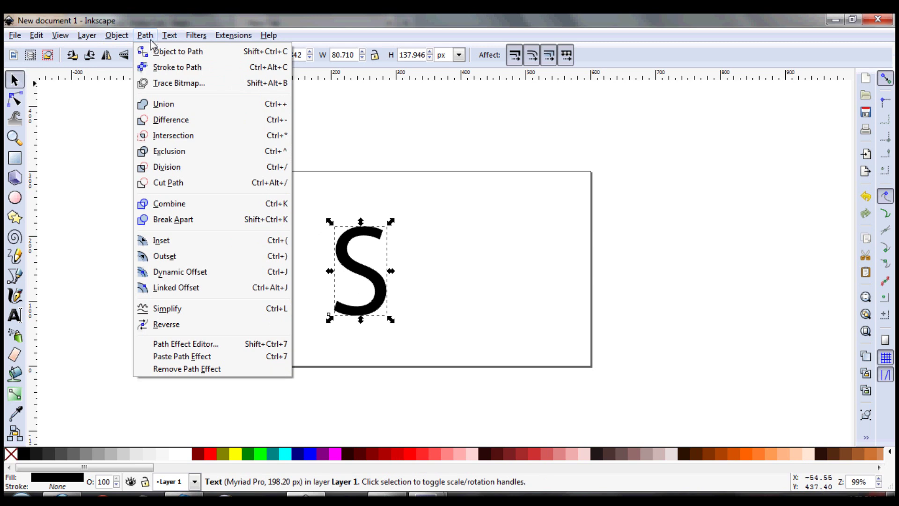
left_click(150, 41)
left_click(146, 37)
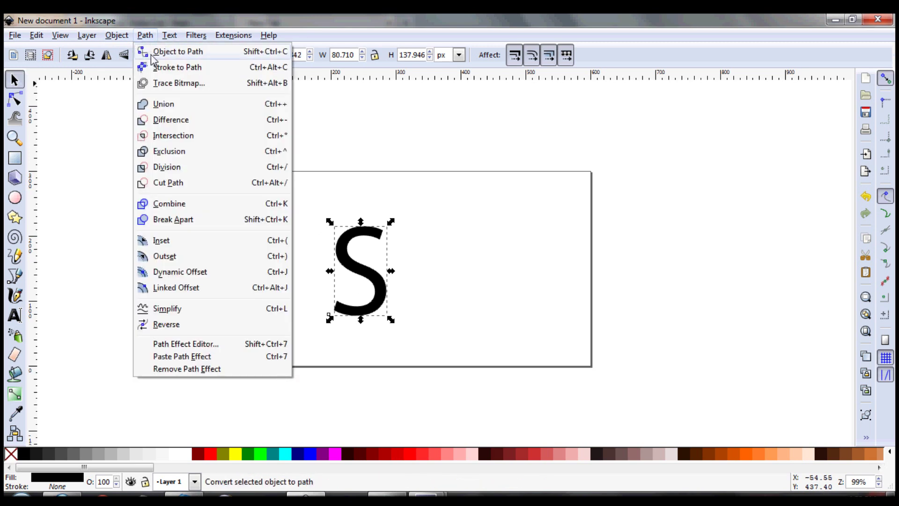
left_click(203, 51)
left_click(15, 99)
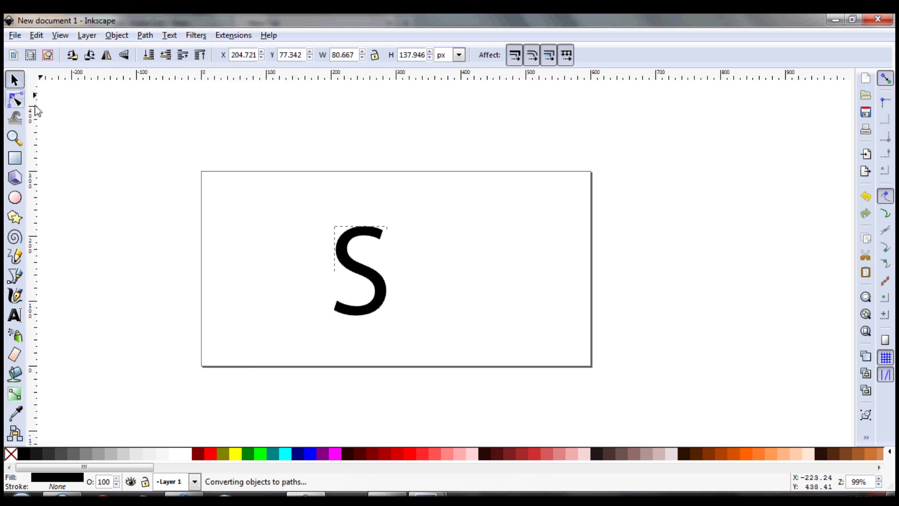
Try dragging two S nodes to the right, then undo those moves
left_click(349, 234)
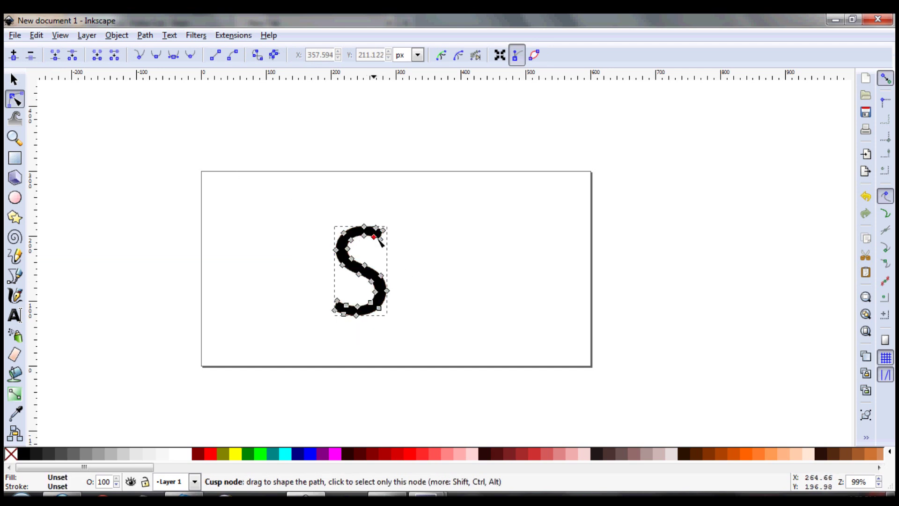
left_click_drag(380, 245, 476, 240)
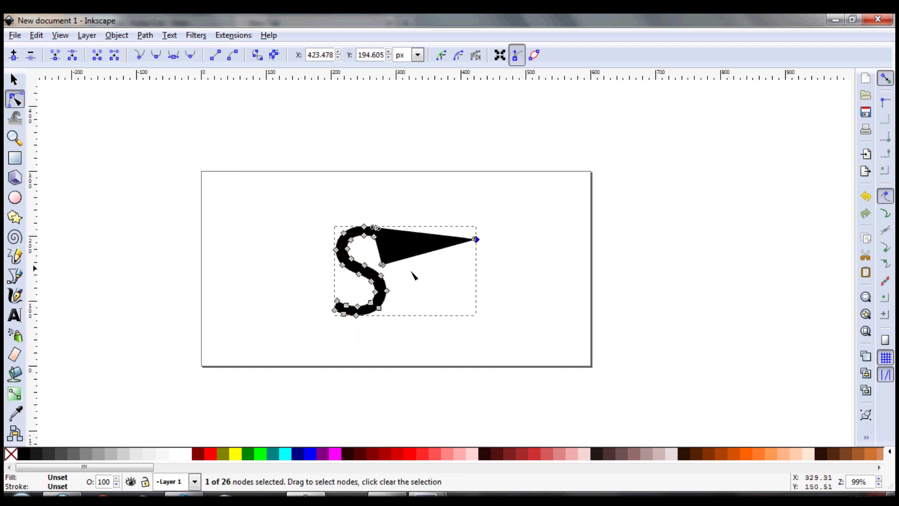
left_click_drag(387, 291, 466, 305)
key("ctrl+z")
key("ctrl+z")
key("ctrl+z")
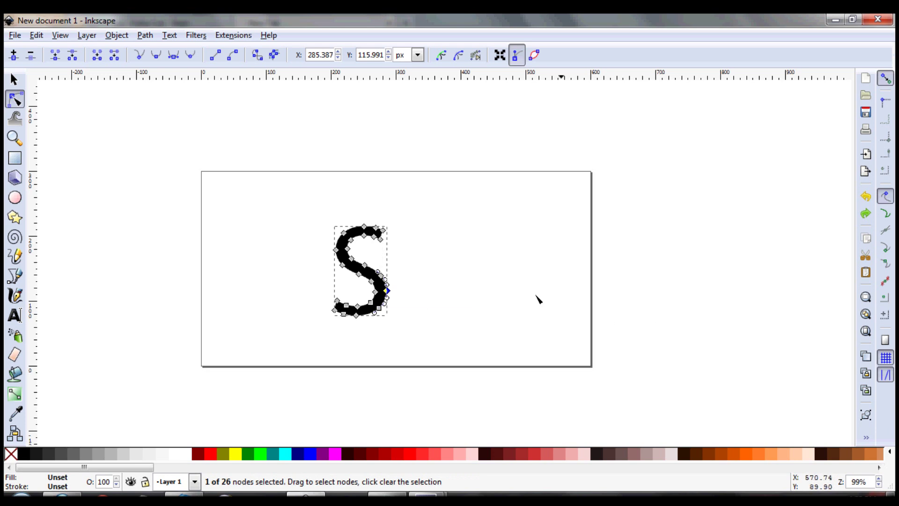
Zoom in, shift the S left, and stretch its top-right end nodes into a long bar
left_click(14, 80)
left_click(440, 276)
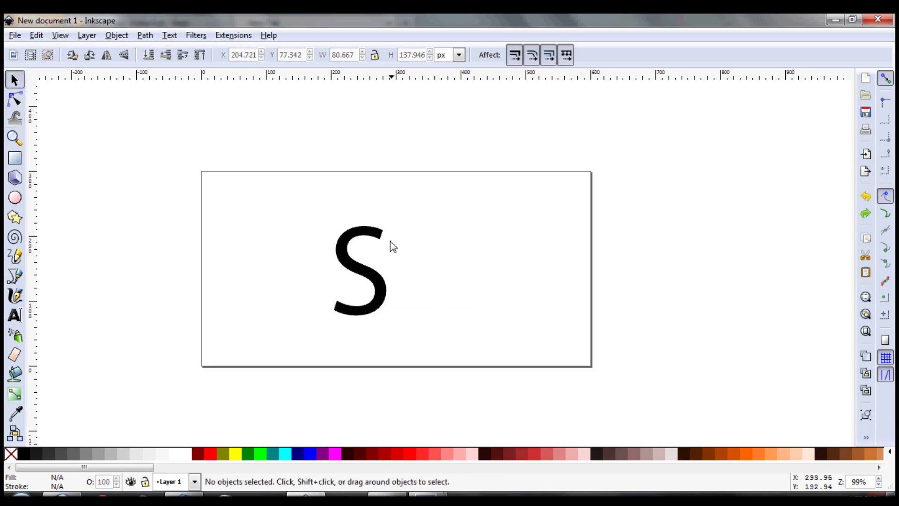
scroll(379, 244, "up", 2, "ctrl")
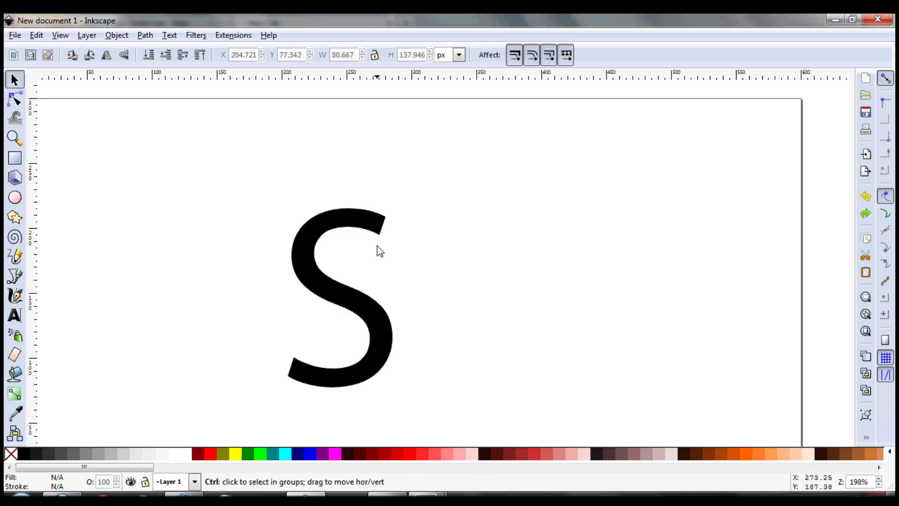
left_click_drag(375, 229, 365, 211)
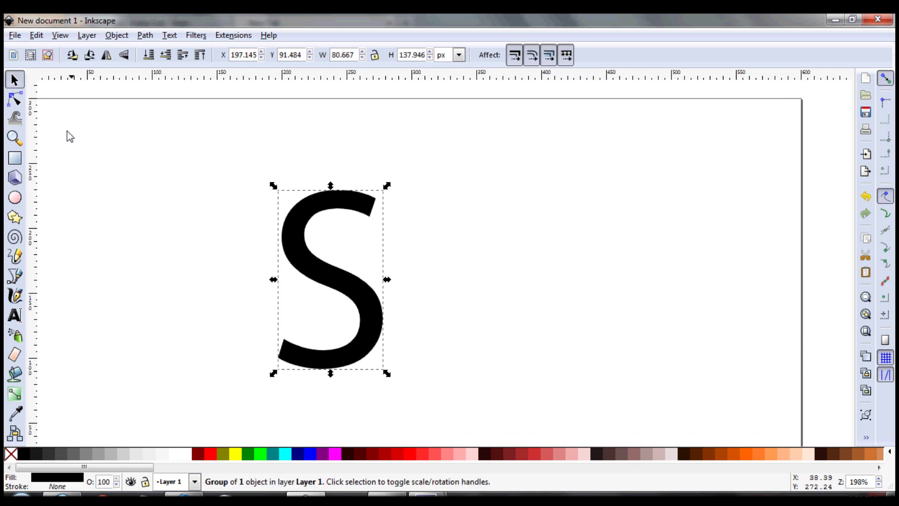
left_click(14, 100)
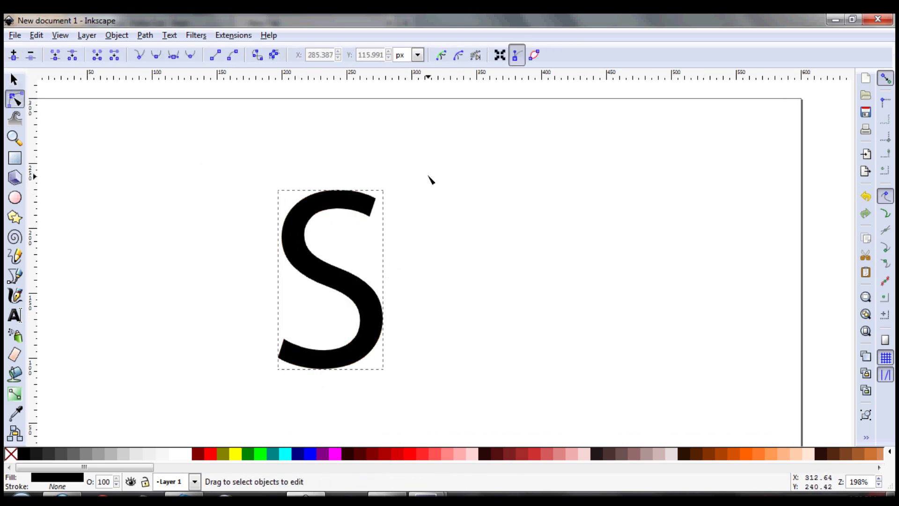
left_click(335, 201)
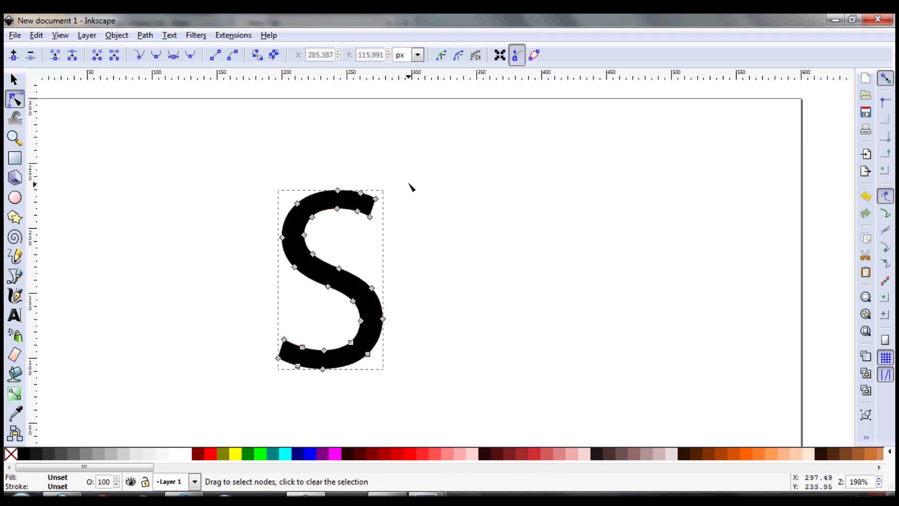
mouse_move(410, 182)
left_mouse_down()
mouse_move(368, 234)
mouse_move(380, 209)
mouse_move(357, 218)
mouse_move(750, 213)
mouse_move(593, 212)
mouse_move(621, 236)
mouse_move(657, 212)
mouse_move(722, 212)
left_mouse_up()
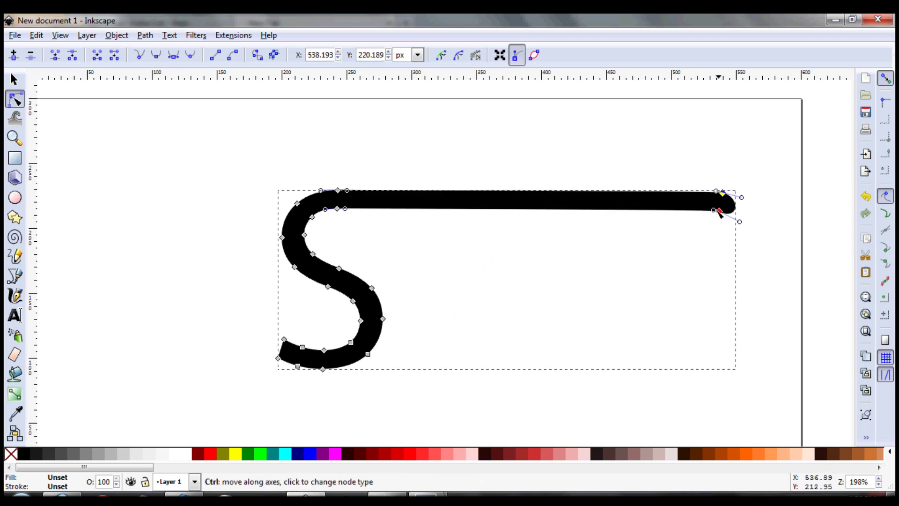
left_click(14, 79)
Move the hook left and trim its bar end square with a rectangle using Path > Difference
left_click(278, 167)
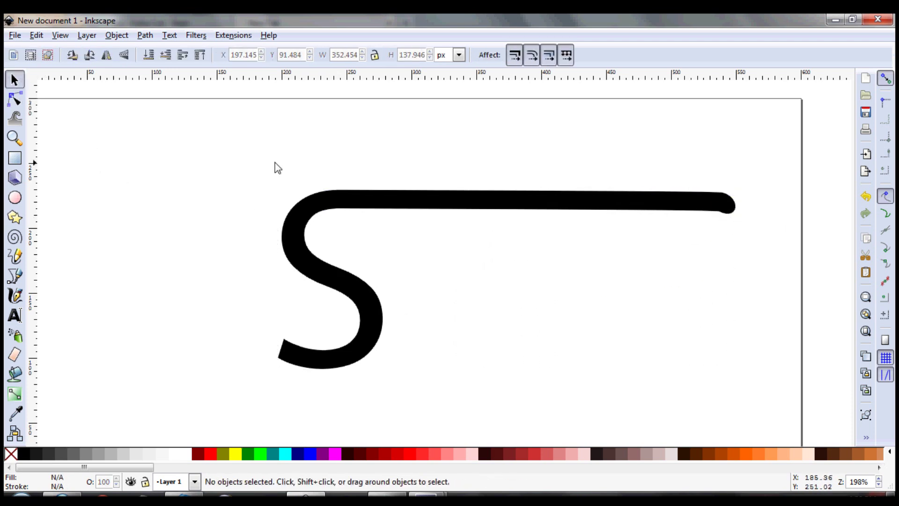
scroll(364, 158, "down", 1)
left_click_drag(448, 204, 404, 200)
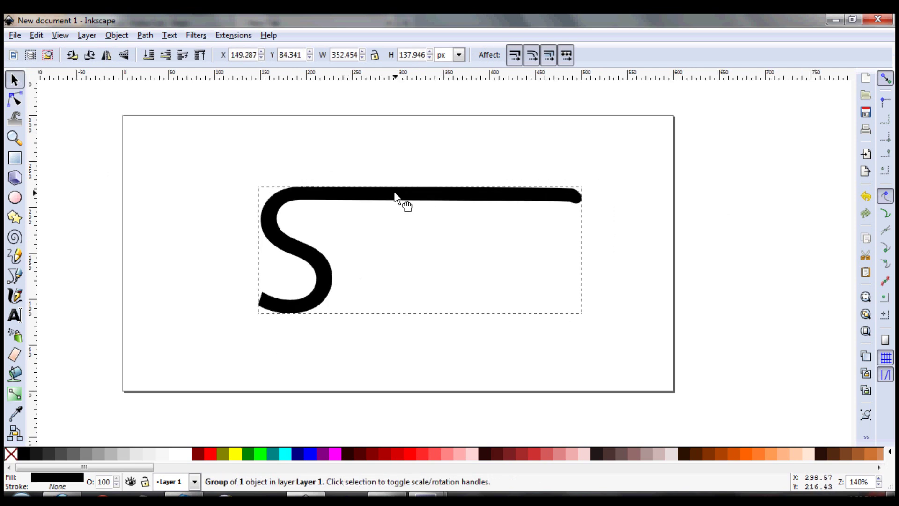
left_click(399, 163)
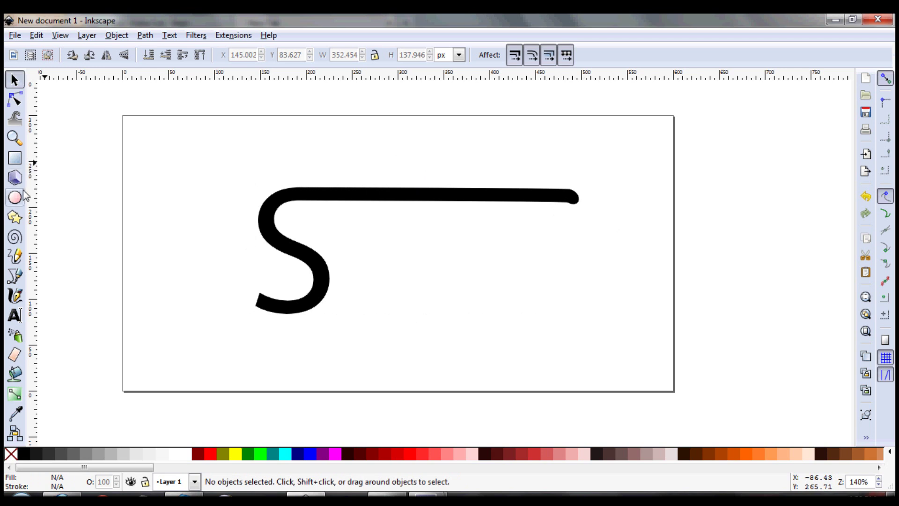
left_click(15, 158)
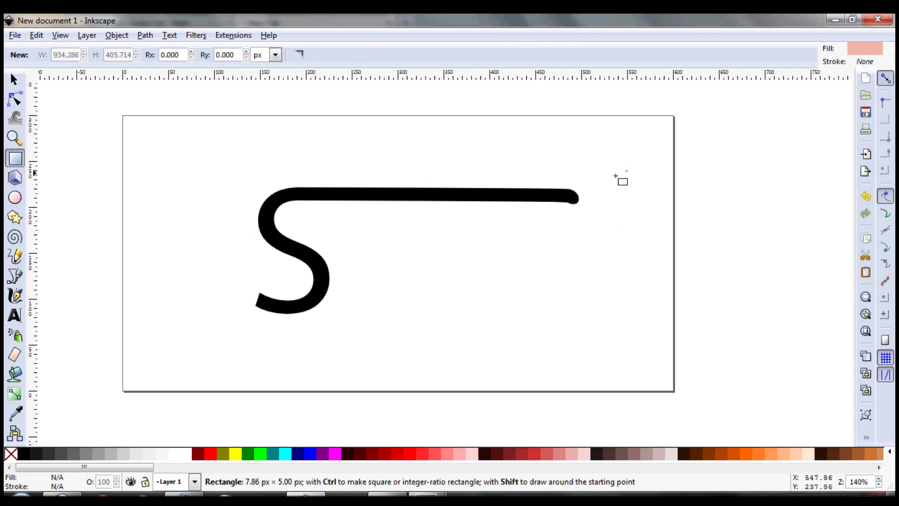
left_click_drag(615, 176, 489, 224)
left_click(14, 80)
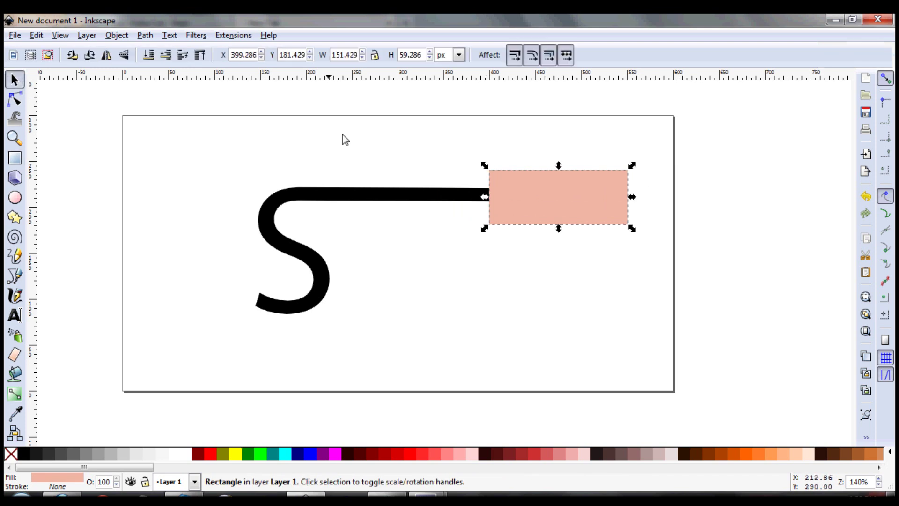
left_click(406, 196, "shift")
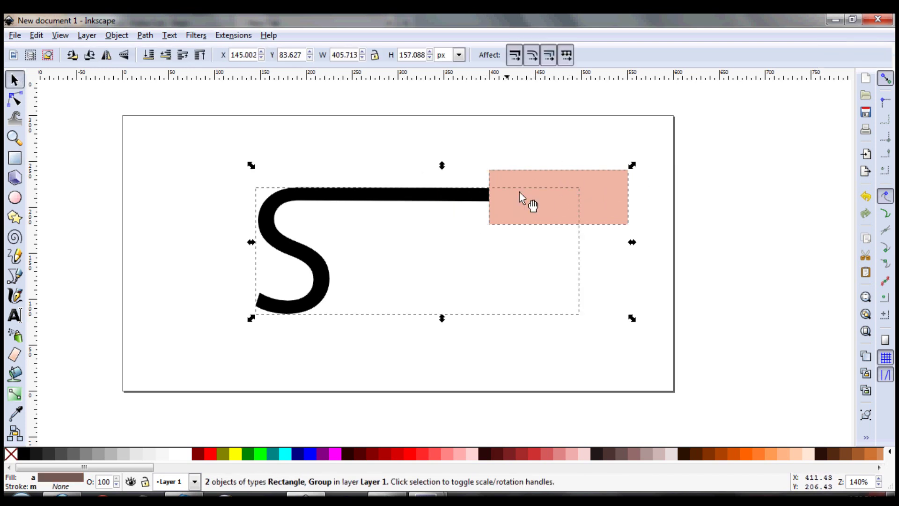
left_click(146, 36)
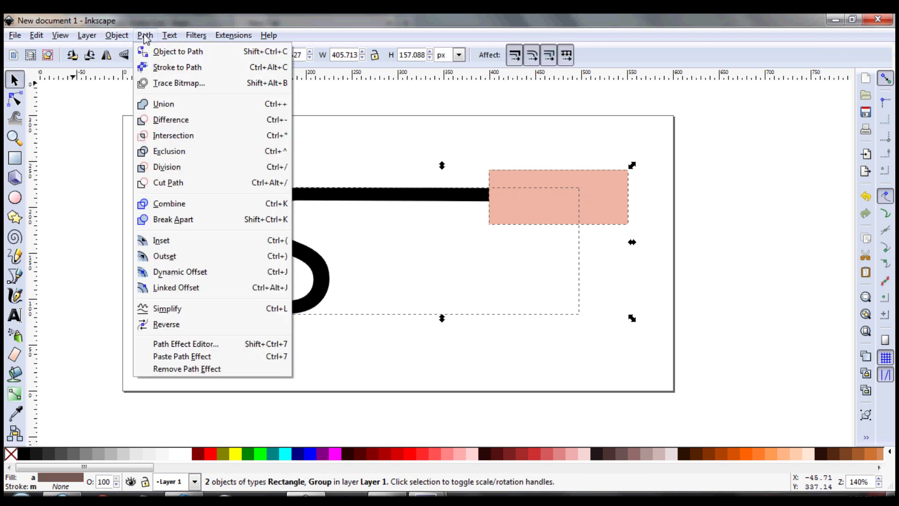
left_click(211, 123)
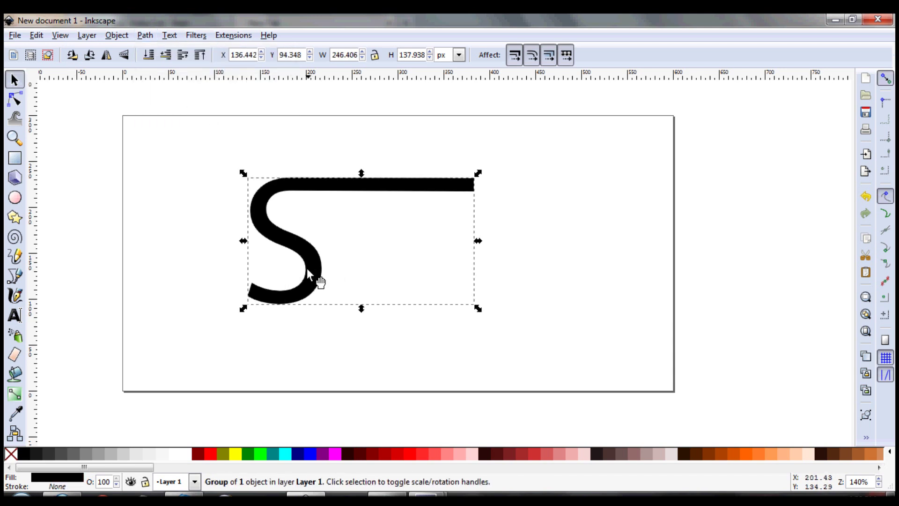
Copy and paste the trimmed shape, moving the duplicate down-right
key("ctrl+c")
key("ctrl+v")
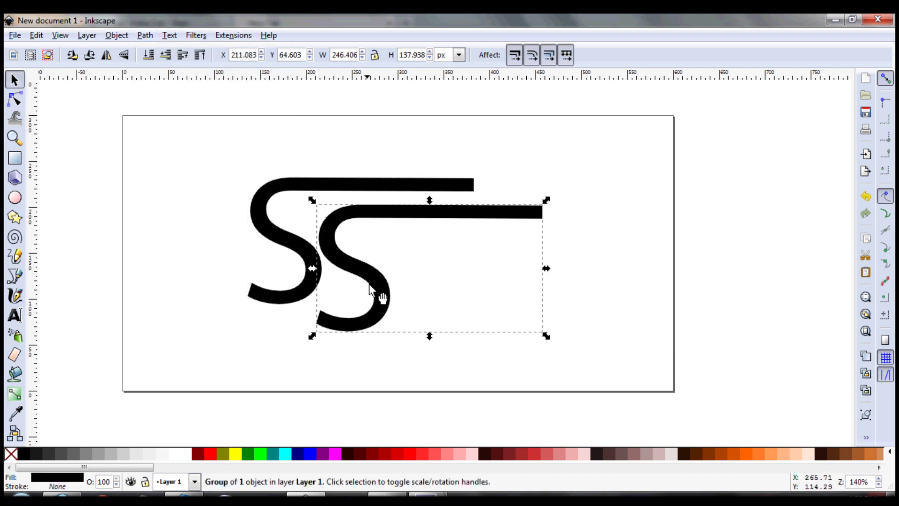
left_click_drag(377, 297, 385, 318)
Give the duplicate a flat blue stroke 15 px wide with rounded joins
left_click(117, 35)
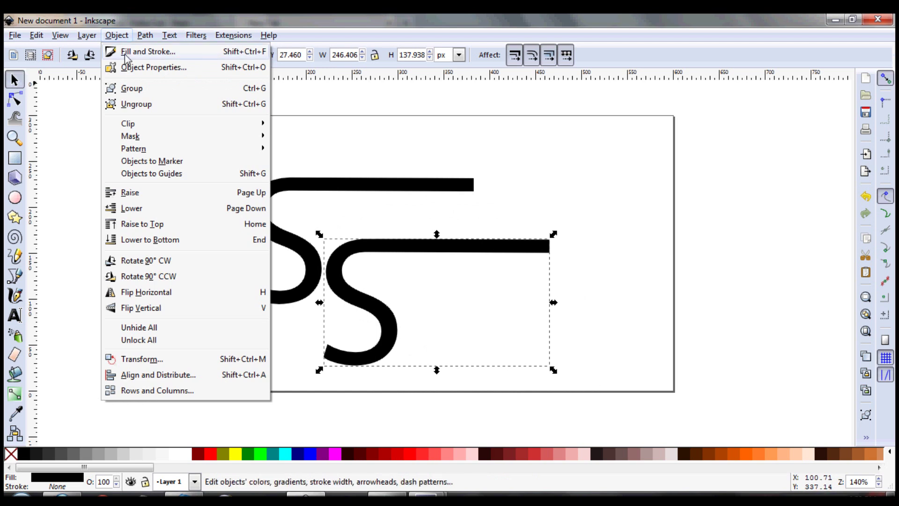
left_click(136, 53)
left_click(715, 96)
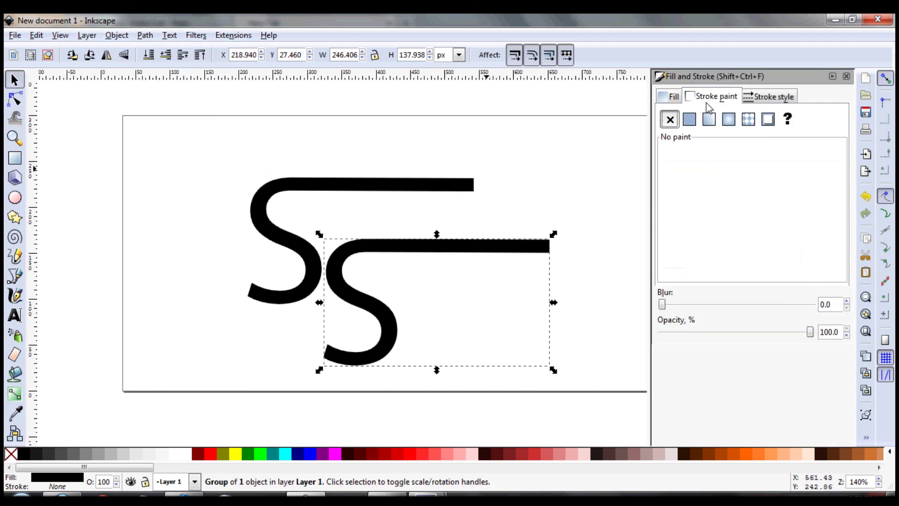
left_click(690, 119)
left_click(698, 200)
left_click(676, 226)
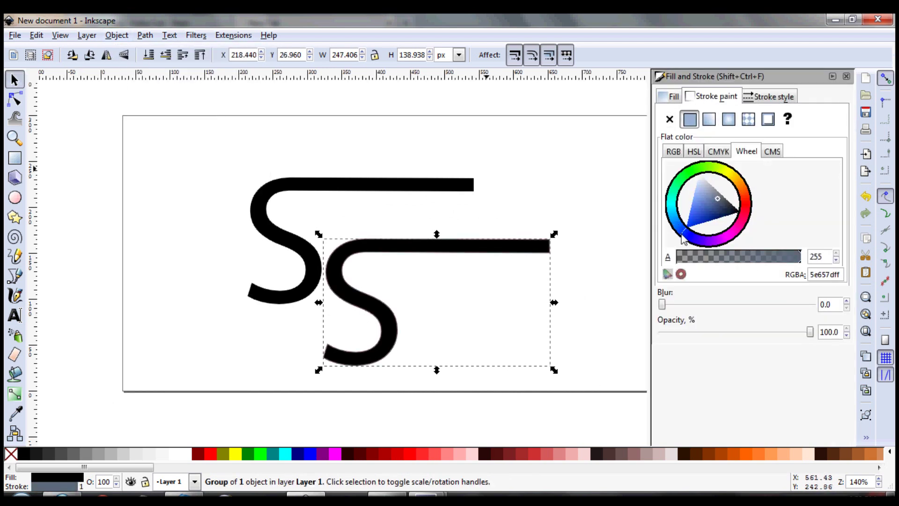
left_click(699, 208)
left_click_drag(699, 209, 695, 217)
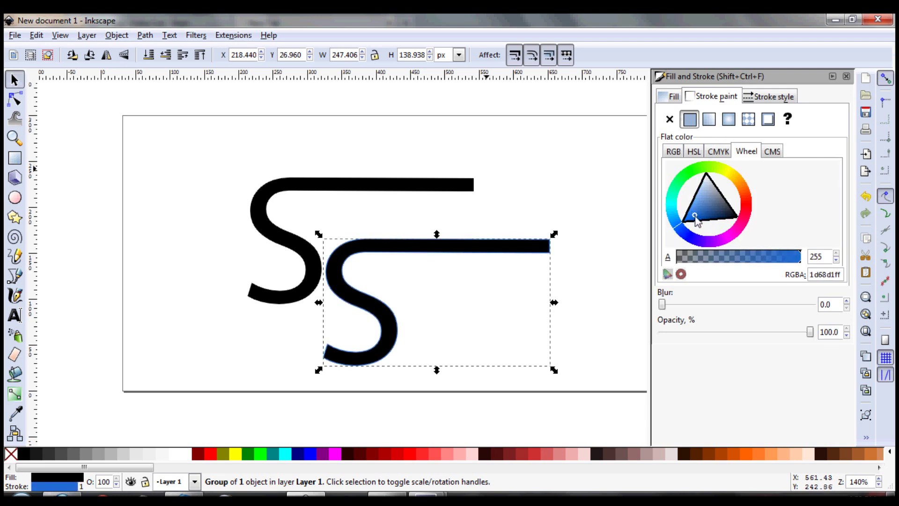
left_click(769, 97)
type("1")
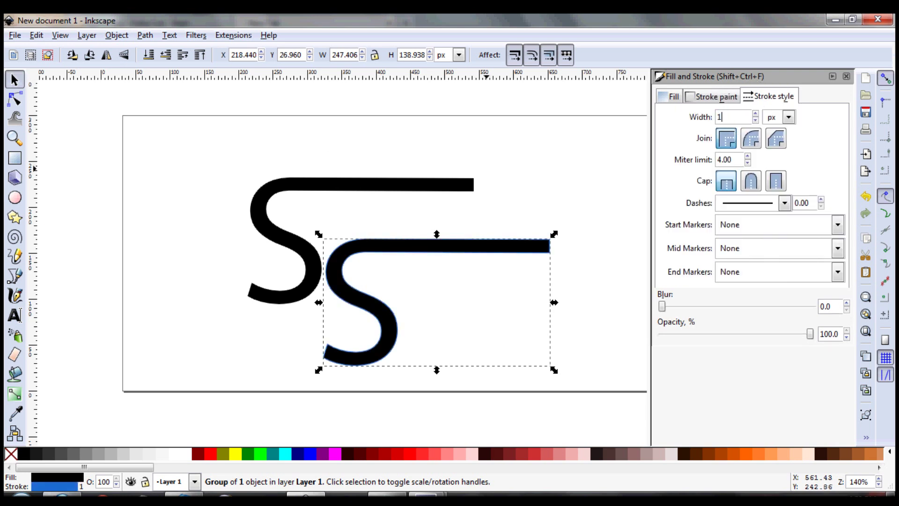
type("5")
key("Return")
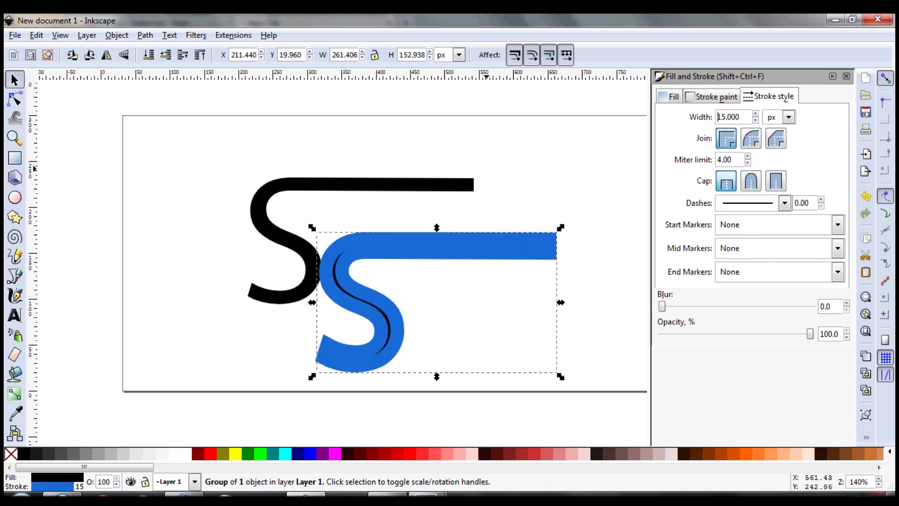
left_click(752, 138)
Move the blue-outlined copy under the black S and nudge it into alignment
left_click(514, 260)
left_click_drag(514, 255, 421, 171)
key("Page_Down")
key("Right")
key("Right")
key("Right")
key("Down")
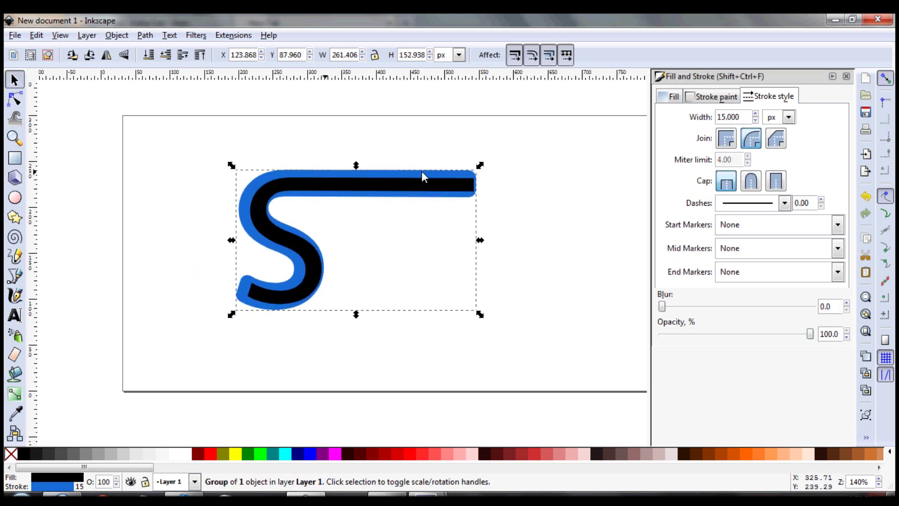
key("Down")
key("Right")
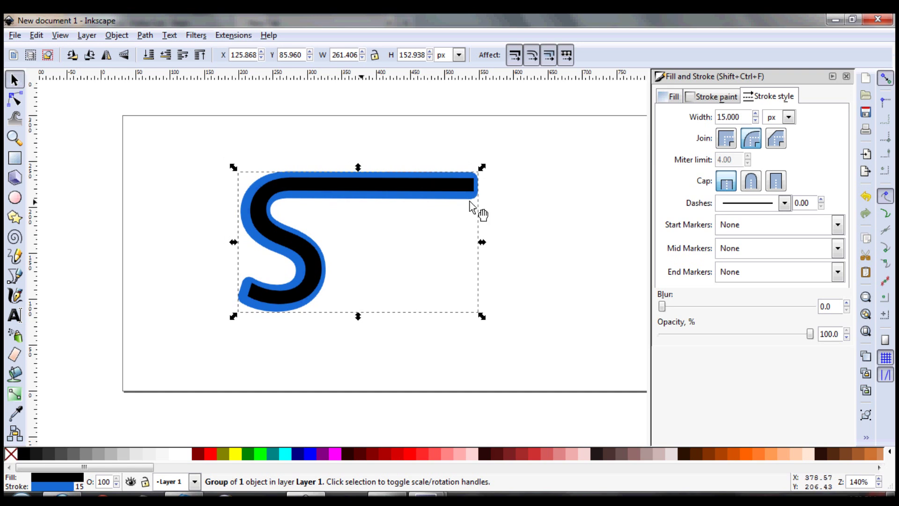
left_click(526, 195)
Set the inner S fill to white, leaving a hollow blue outline
left_click(387, 183)
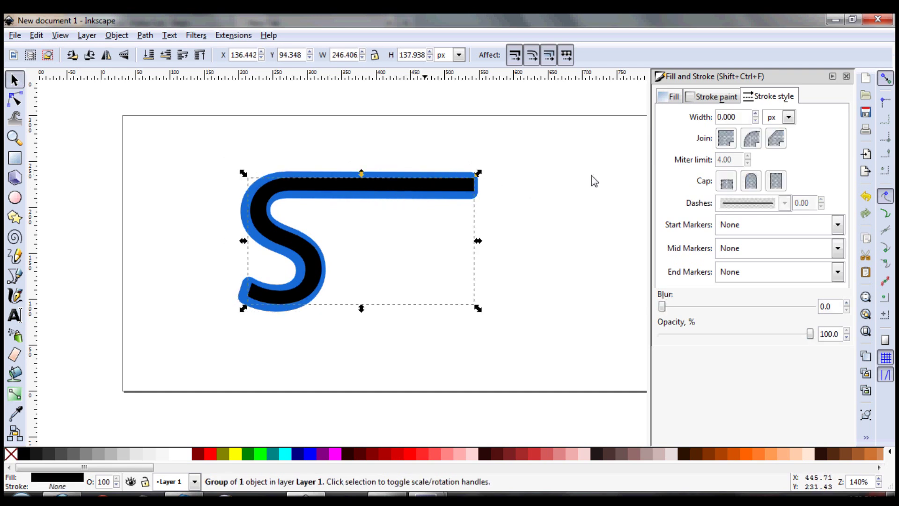
left_click(672, 96)
left_click_drag(695, 181, 570, 286)
left_click(582, 206)
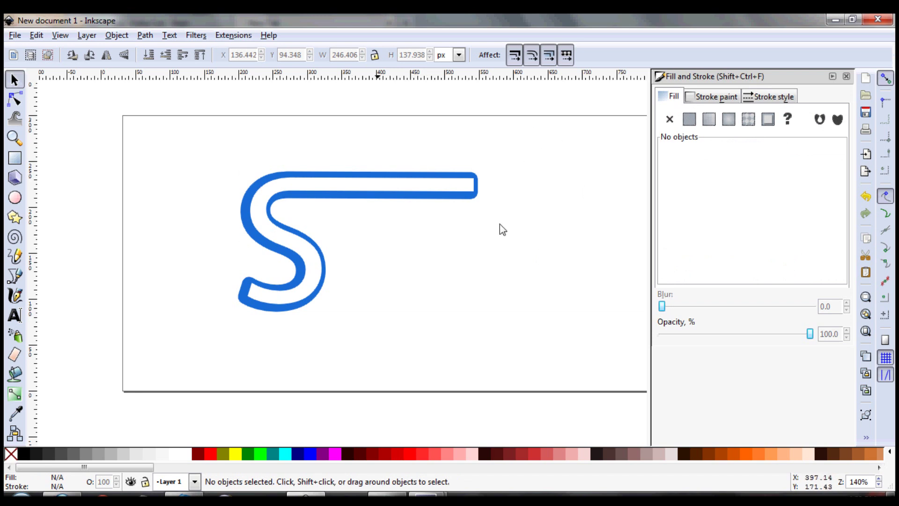
scroll(449, 258, "right", 5)
scroll(458, 289, "left", 2)
scroll(460, 259, "down", 1)
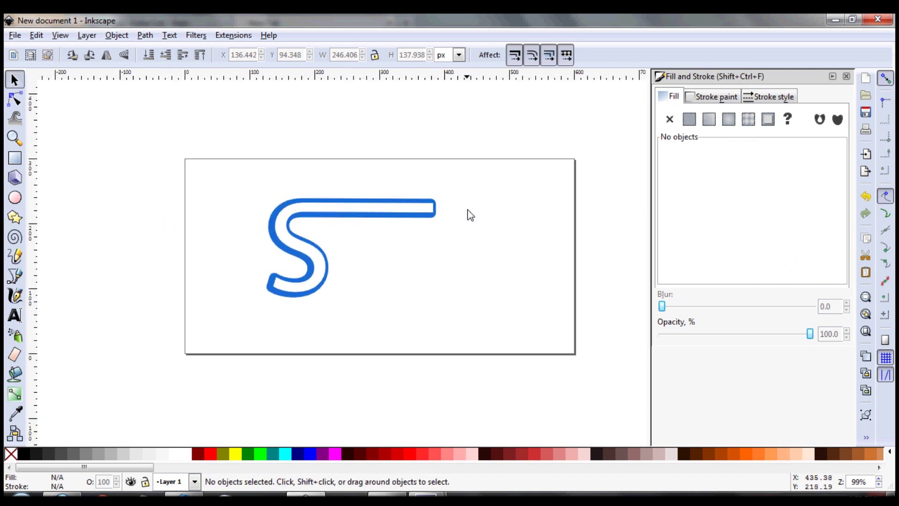
left_click_drag(486, 179, 211, 361)
left_click(527, 291)
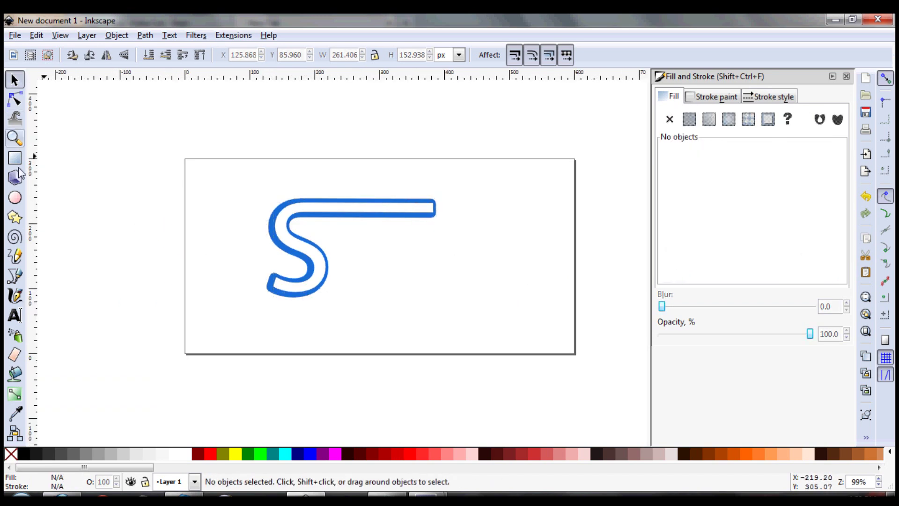
left_click(15, 315)
Type the text 'weet' inside the S with the Text tool
left_click(348, 239)
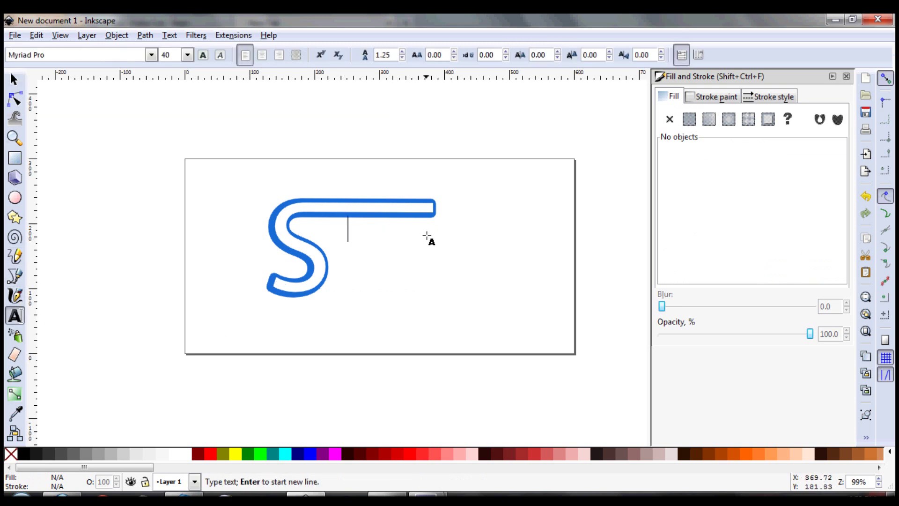
type("weet")
left_click(14, 80)
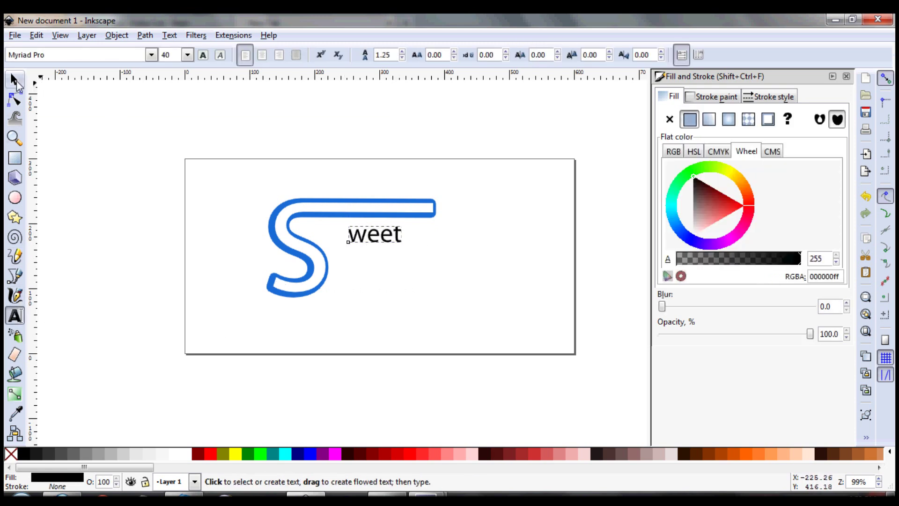
Duplicate the 'weet' text and give the copy a blue 15 px round-join stroke
key("ctrl+c")
key("ctrl+v")
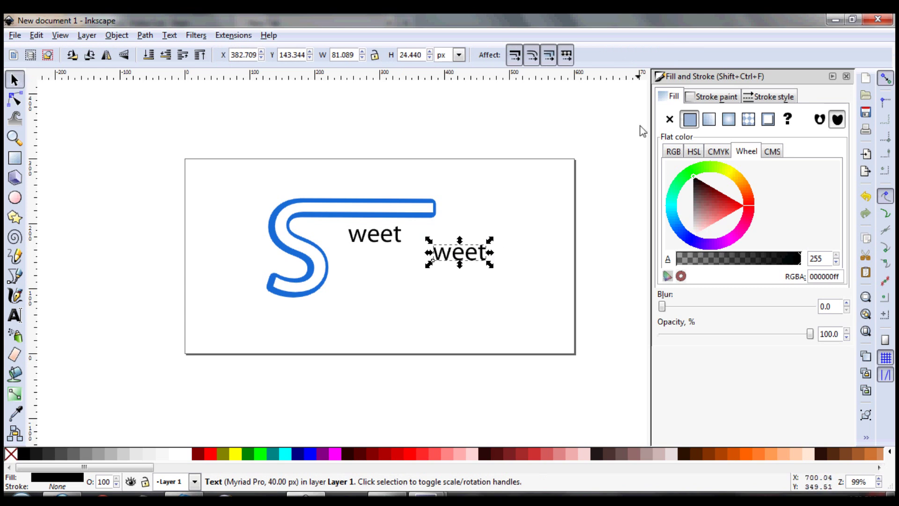
left_click(717, 97)
left_click(690, 119)
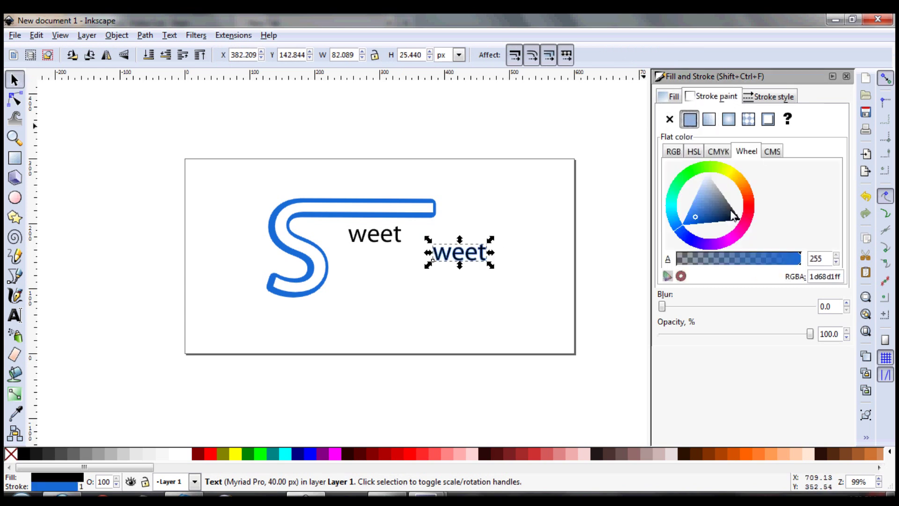
left_click(768, 96)
type("15")
key("Return")
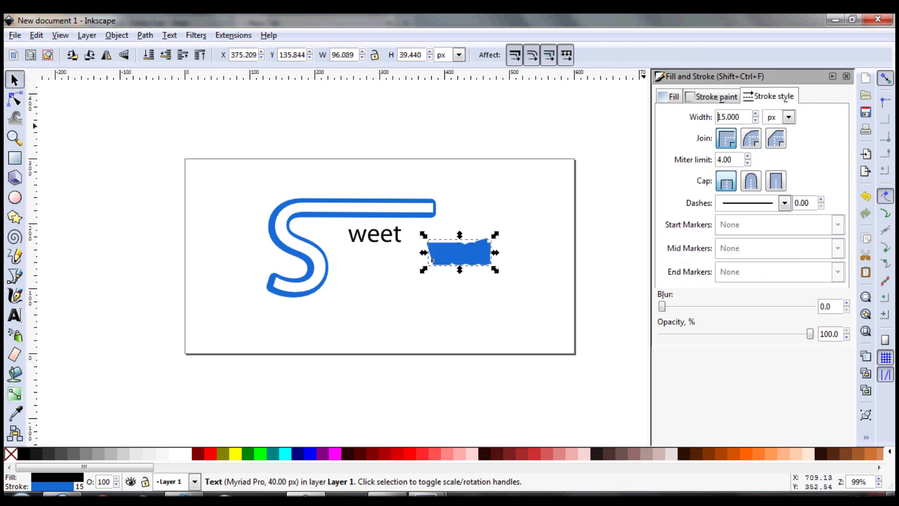
left_click(756, 142)
Fill the original 'weet' letters white and move the blue copy onto them
left_click(394, 236)
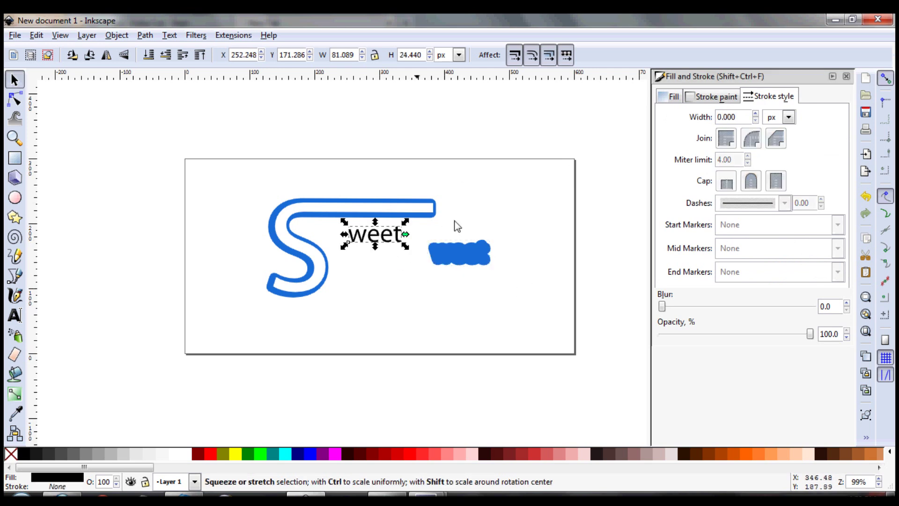
left_click(693, 99)
left_click(674, 97)
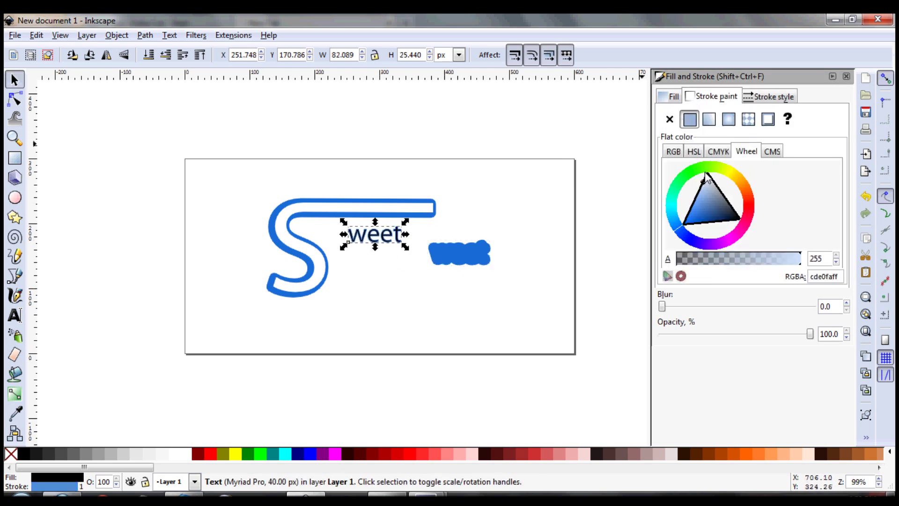
left_click_drag(706, 182, 673, 292)
left_click(514, 270)
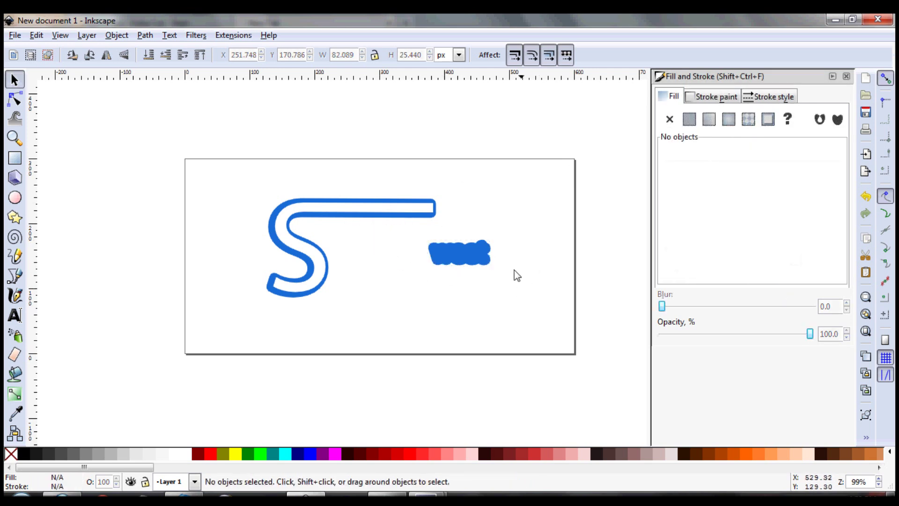
left_click_drag(449, 251, 360, 232)
Raise the white 'weet' text to the top and align it over the blue copy
key("Home")
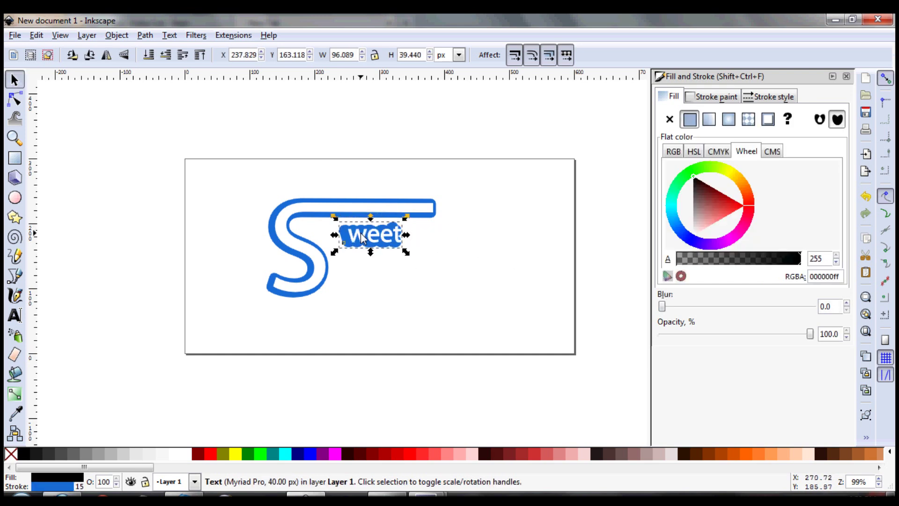
left_click(328, 237)
left_click(347, 244)
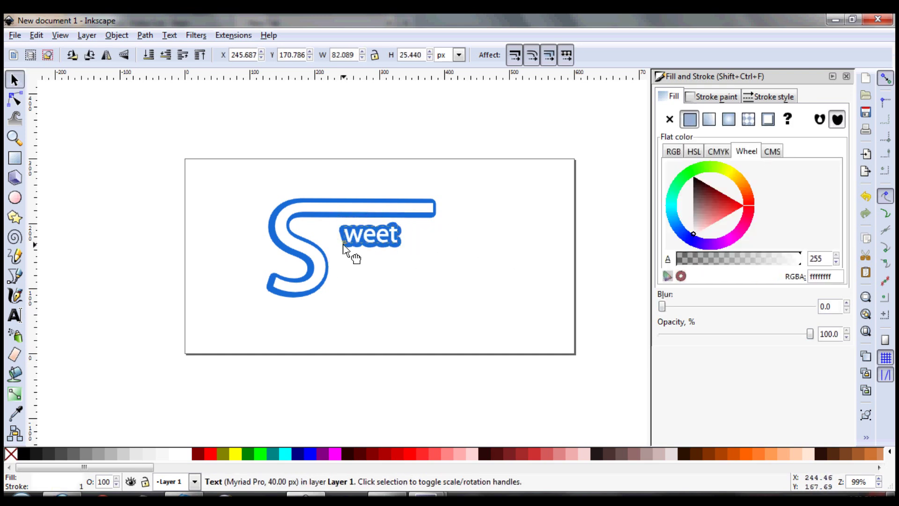
left_click_drag(347, 250, 364, 235)
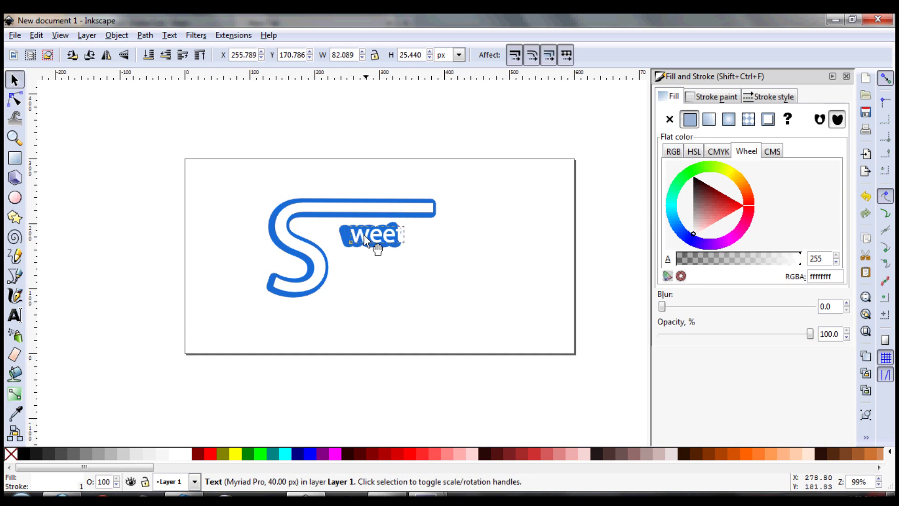
Reduce the blue copy's stroke width to 10 px
left_click(349, 243, "alt")
left_click(766, 97)
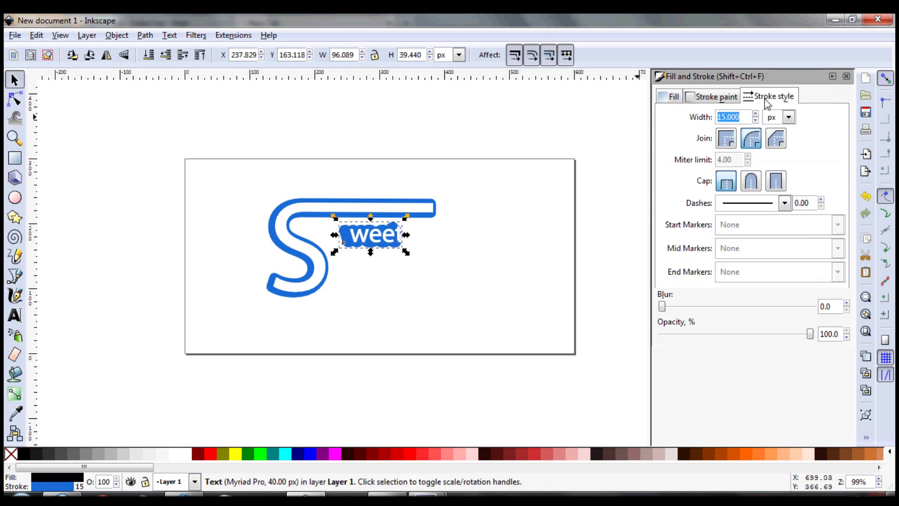
type("10")
key("Return")
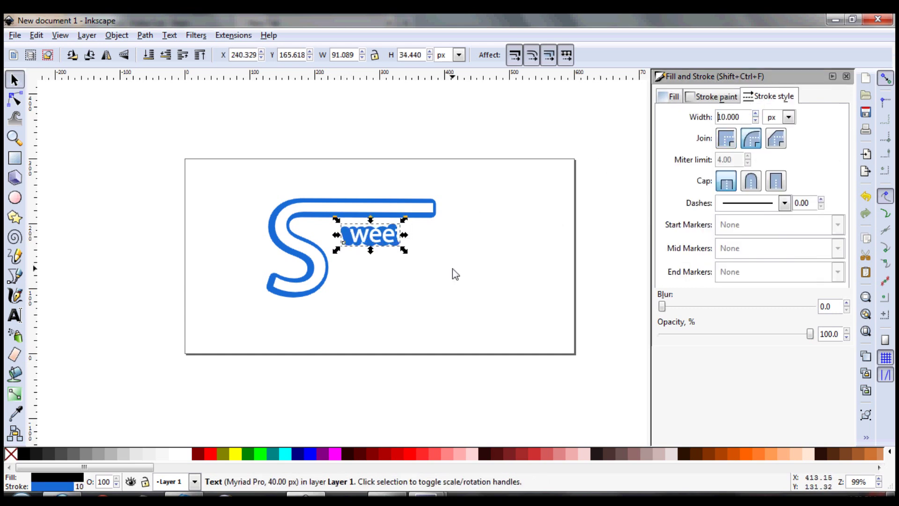
left_click(455, 274)
Enlarge both 'weet' layers about 188% under the S's top bar and raise them slightly
left_click(370, 234)
left_click_drag(423, 269, 332, 212)
left_click_drag(386, 237, 478, 274)
left_click_drag(388, 240, 389, 238)
key("Escape")
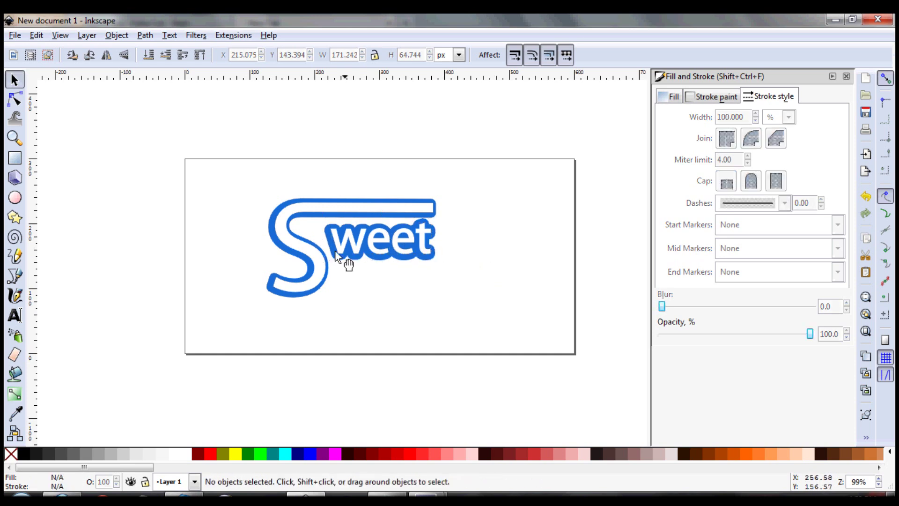
Set the white text's stroke width to 15 px, then select both 'weet' layers
left_click(337, 265)
double_click(748, 117)
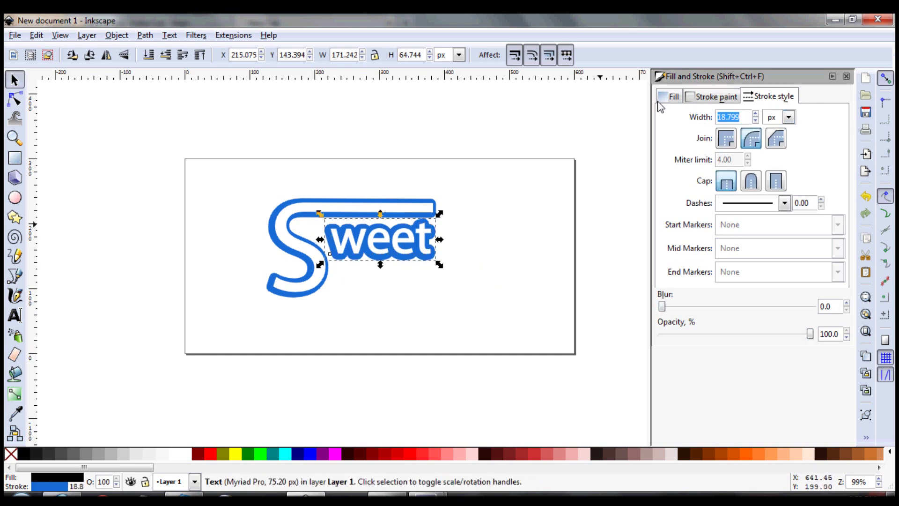
key("Return")
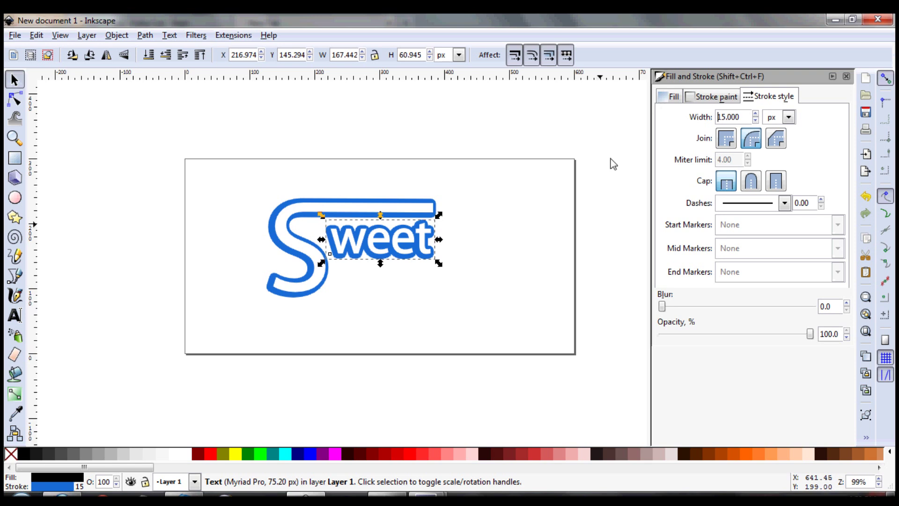
left_click(617, 299)
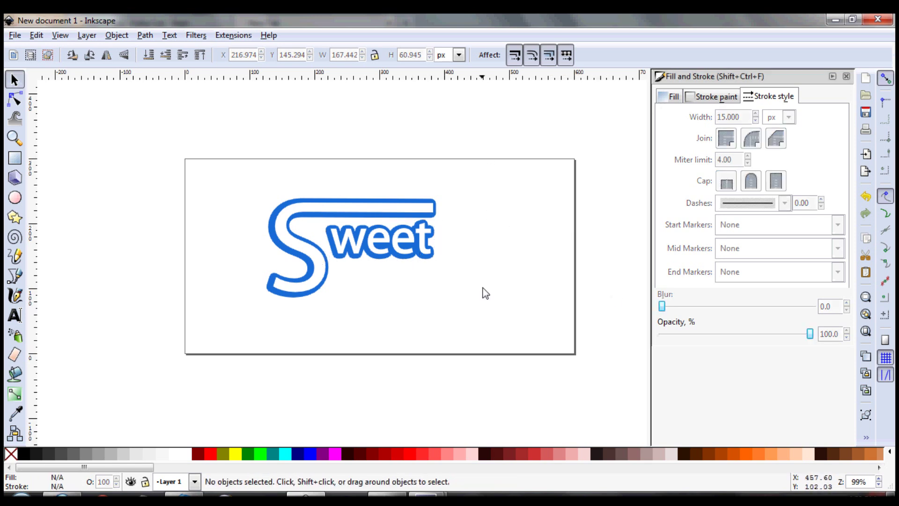
left_click_drag(486, 292, 310, 193)
Nudge the lettering up and left, then select the entire Sweet logo
key("Left")
key("Left")
key("Left")
key("Up")
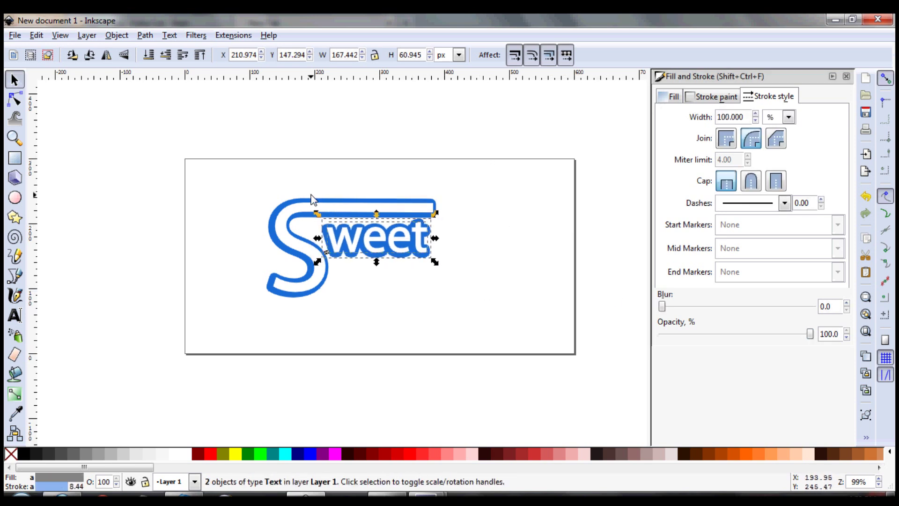
left_click_drag(501, 167, 217, 338)
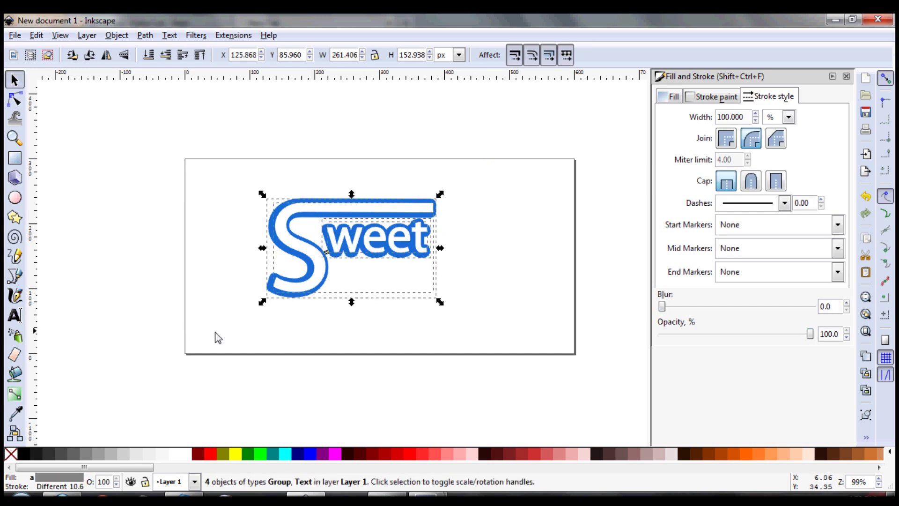
Rotate the logo about 15 degrees to rise rightward and shift it down-right
left_click(395, 263)
left_click_drag(440, 302, 456, 296)
left_click_drag(370, 217, 384, 236)
left_click(591, 259)
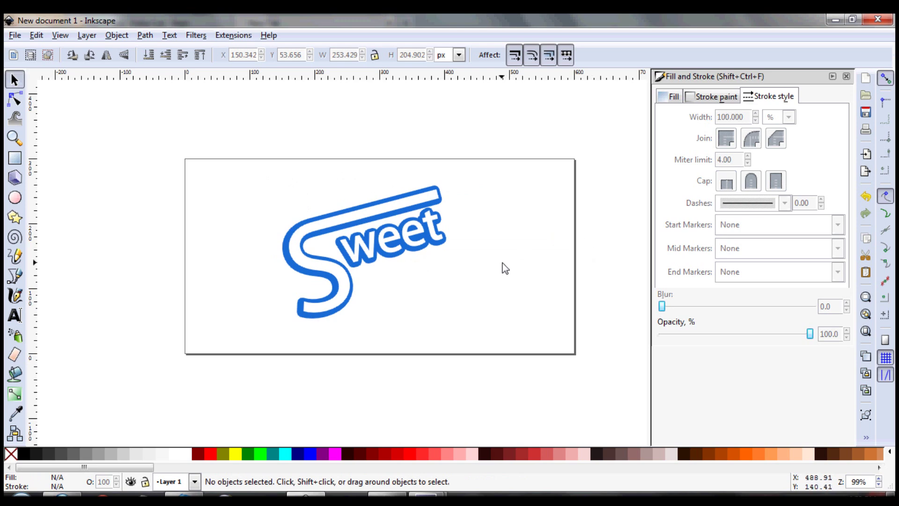